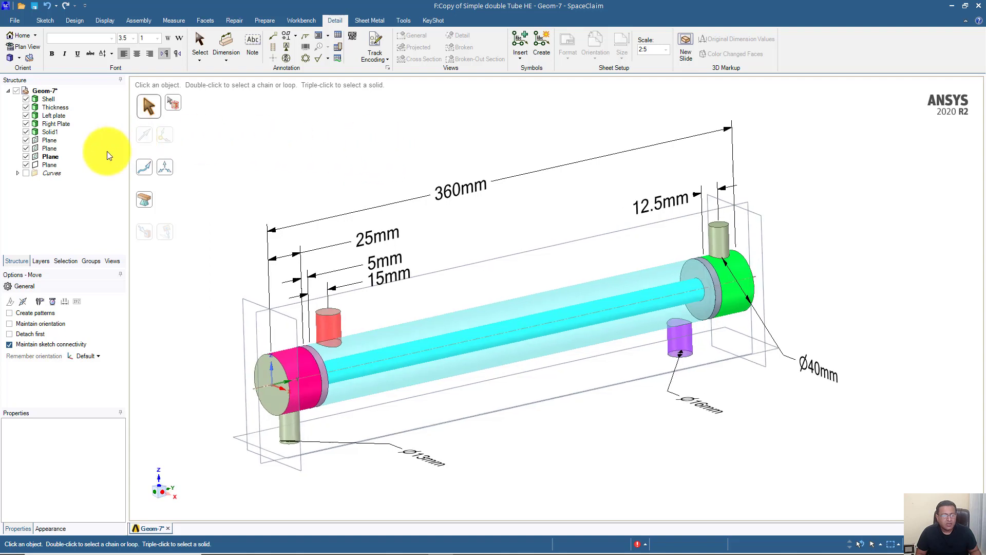
Delete the four reference planes and their dimensions from the Structure tree.
{"action": "left_click", "coordinate": [49, 139]}
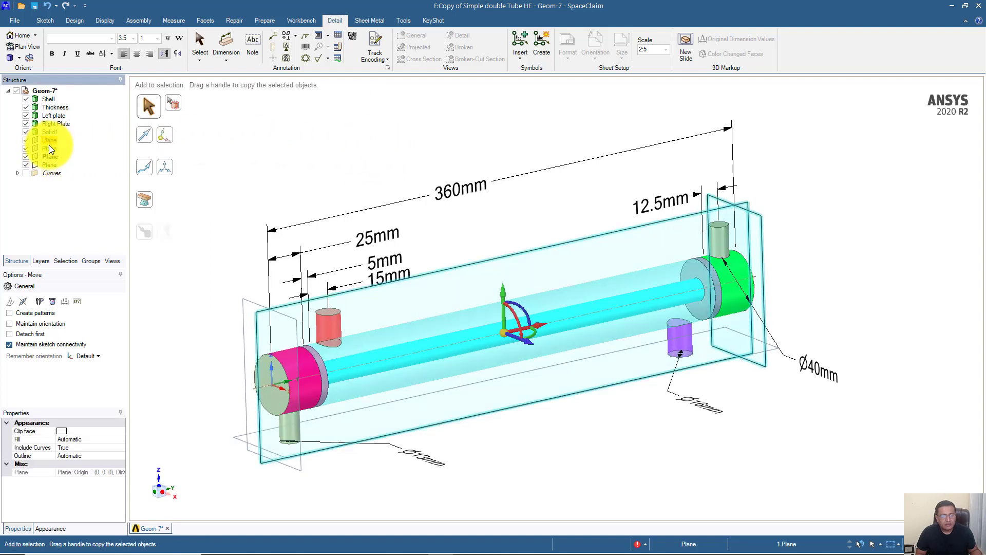
{"action": "left_click", "coordinate": [49, 155], "text": "shift"}
{"action": "left_click", "coordinate": [47, 164], "text": "ctrl"}
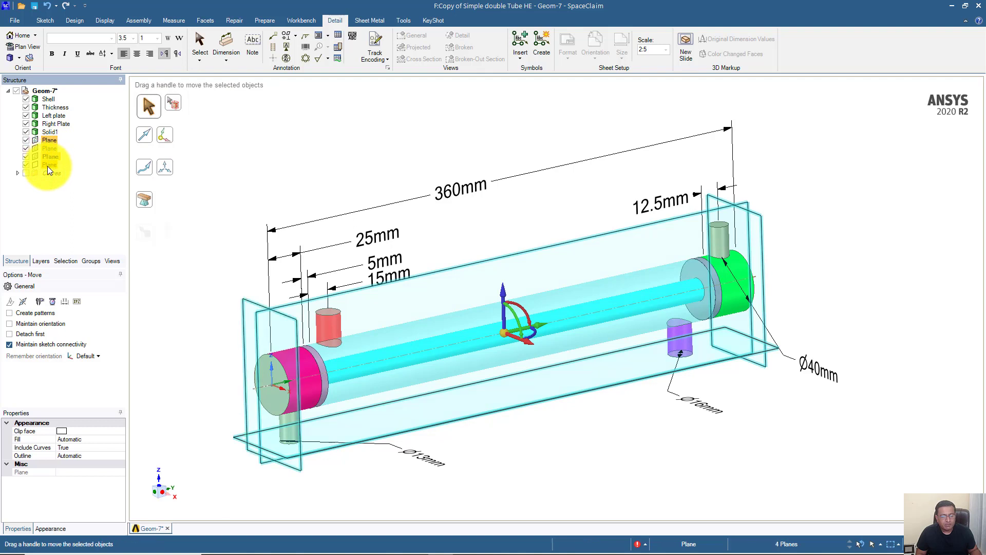
{"action": "key", "text": "Delete"}
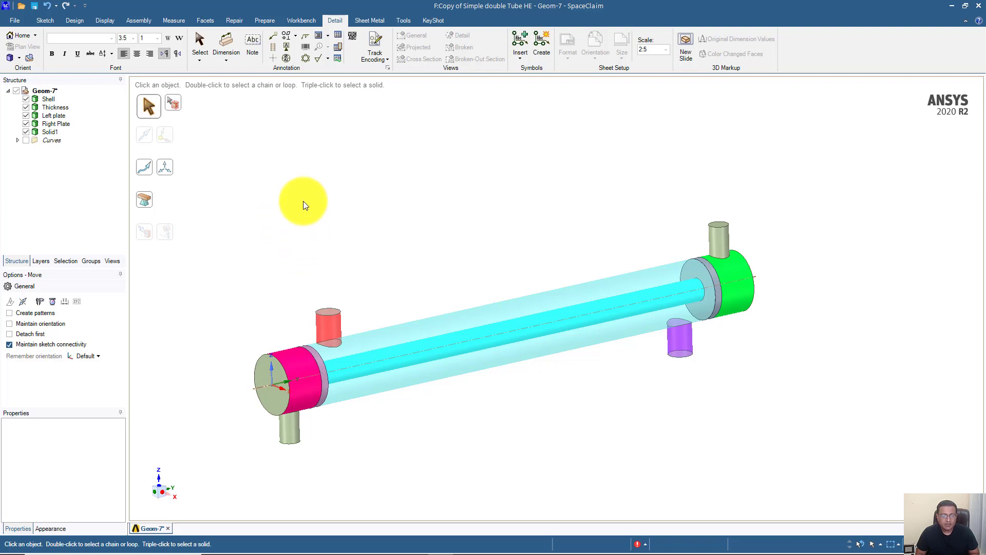
{"action": "left_click", "coordinate": [71, 21]}
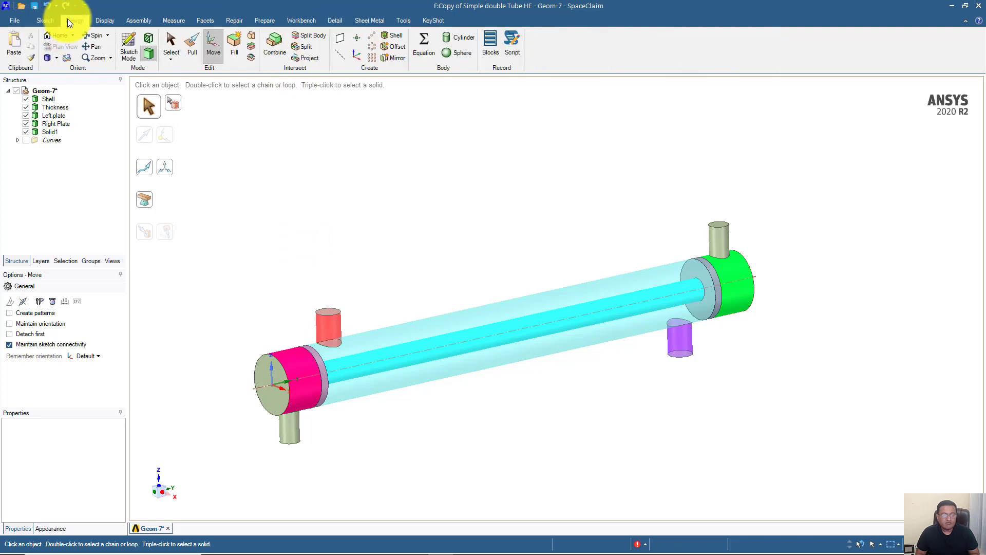
Create three planes through the coordinate origin and a fourth on the tube's left end face.
{"action": "left_click", "coordinate": [337, 41]}
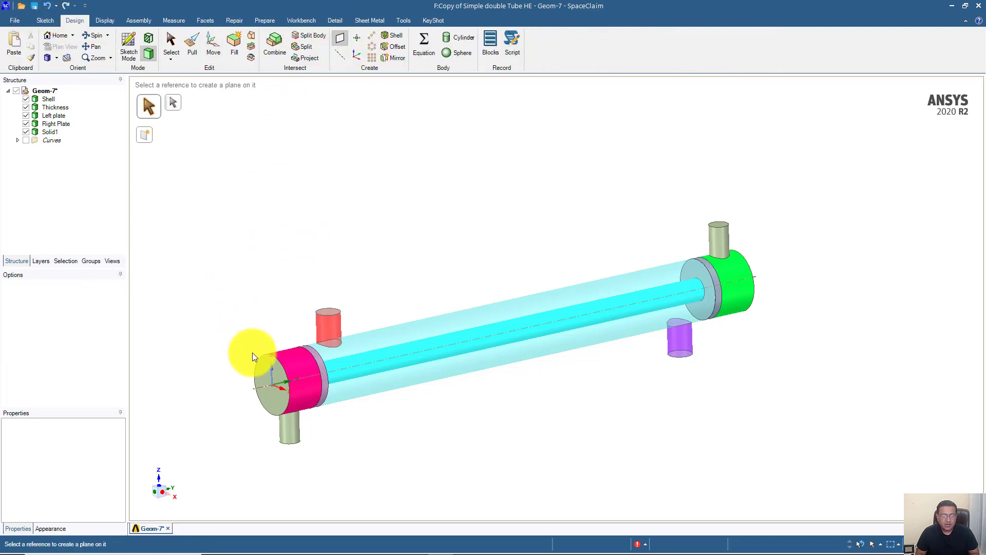
{"action": "left_click", "coordinate": [272, 382]}
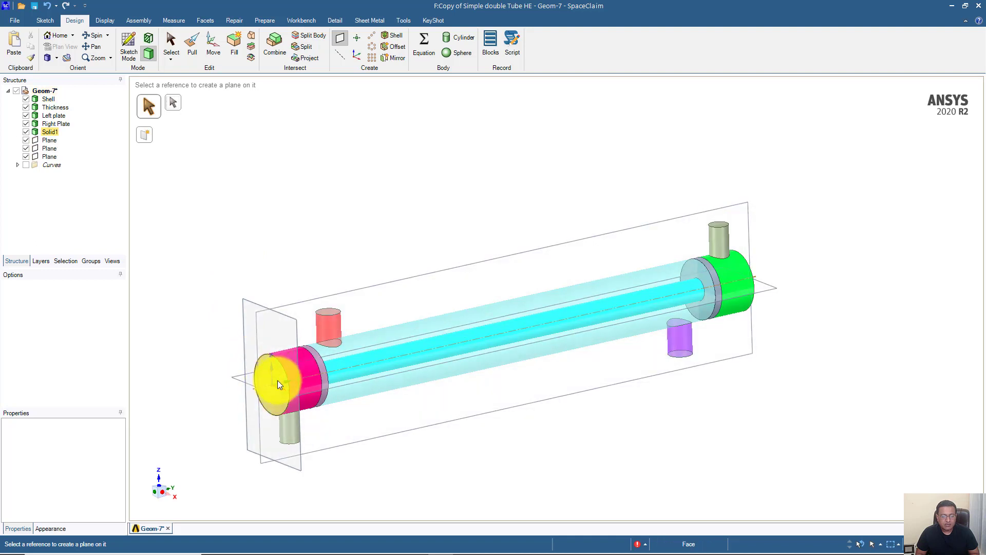
{"action": "mouse_move", "coordinate": [214, 332]}
{"action": "middle_mouse_down"}
{"action": "mouse_move", "coordinate": [178, 325]}
{"action": "mouse_move", "coordinate": [218, 323]}
{"action": "mouse_move", "coordinate": [205, 329]}
{"action": "middle_mouse_up"}
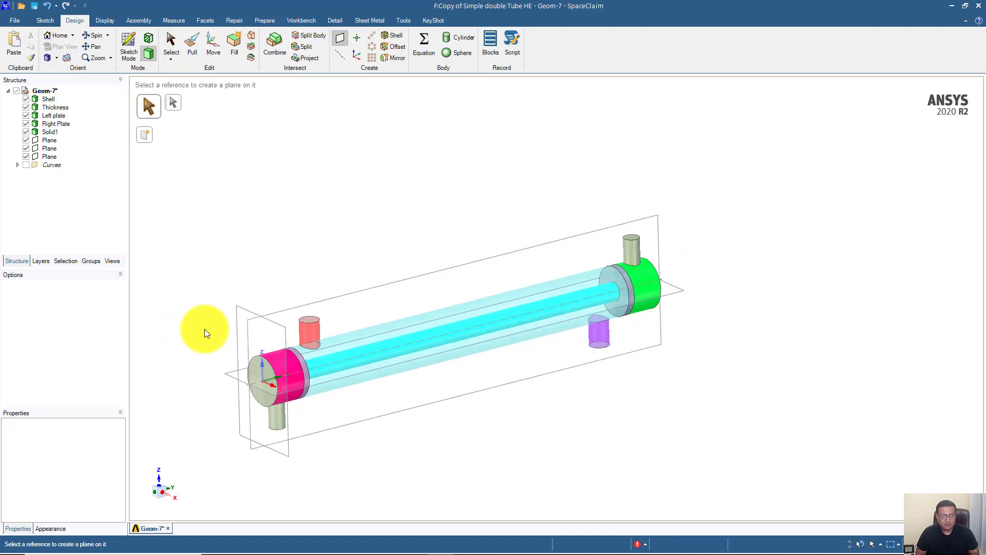
{"action": "left_click", "coordinate": [227, 375]}
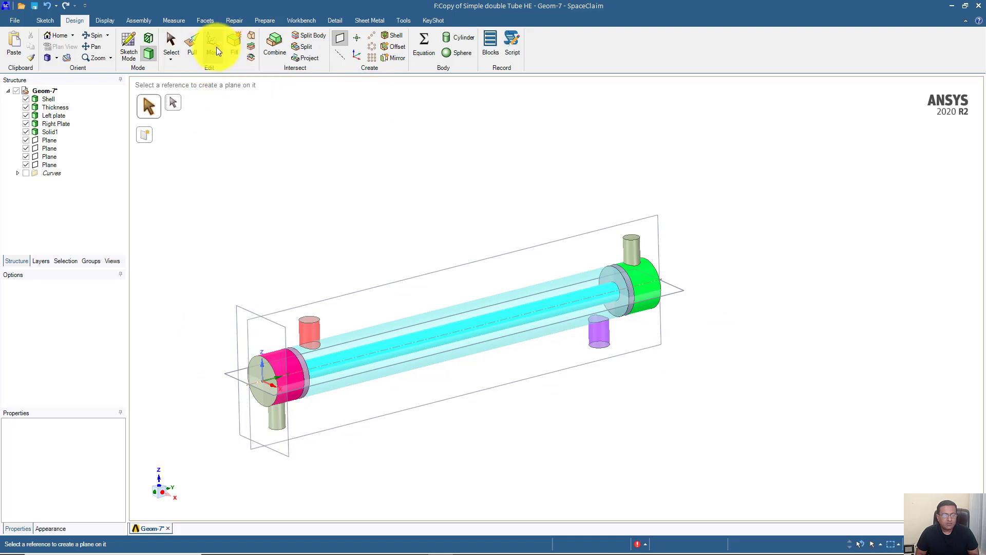
{"action": "left_click", "coordinate": [214, 47]}
Move the horizontal plane up to the lower nozzle, then offset it 40mm below.
{"action": "left_click", "coordinate": [229, 377]}
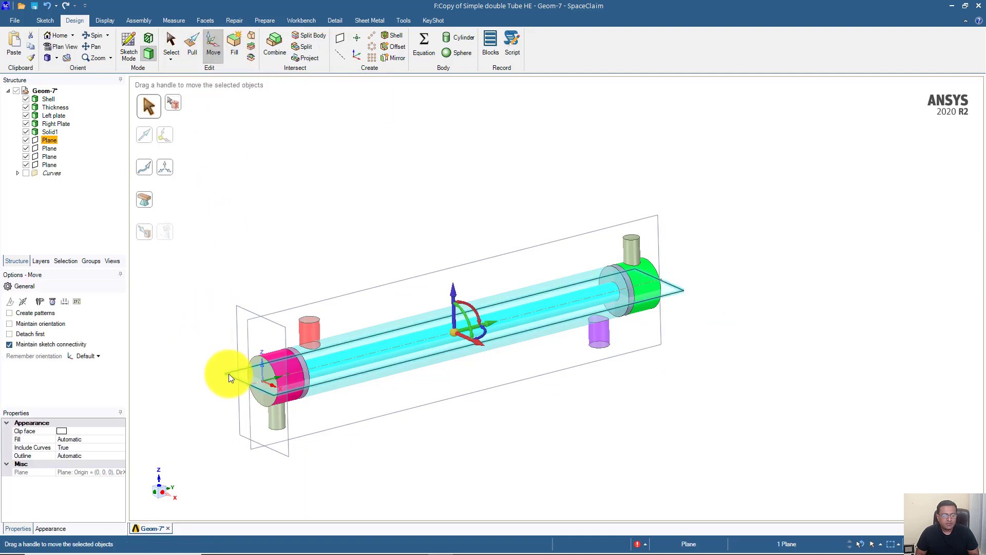
{"action": "left_click", "coordinate": [145, 231]}
{"action": "left_click", "coordinate": [272, 432]}
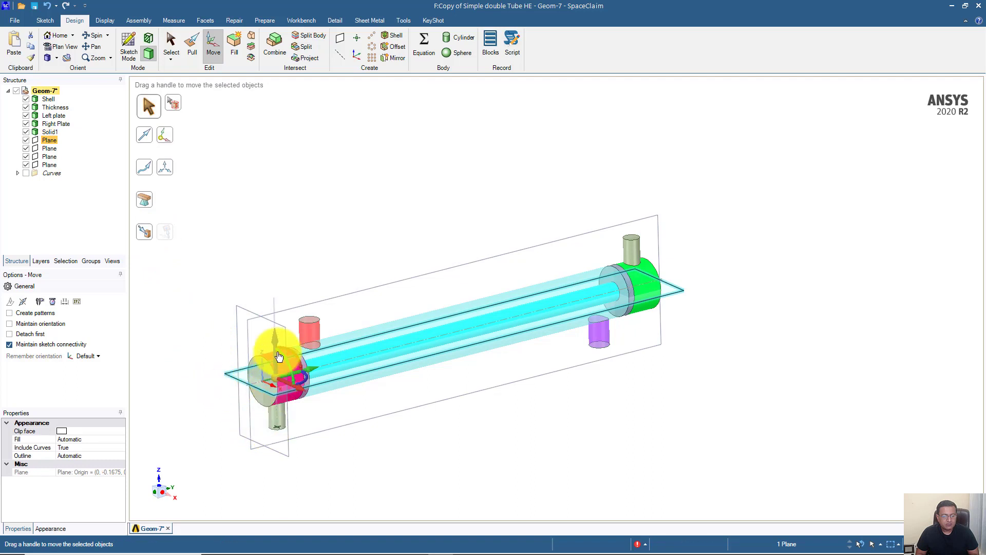
{"action": "left_click_drag", "start_coordinate": [277, 347], "coordinate": [277, 405]}
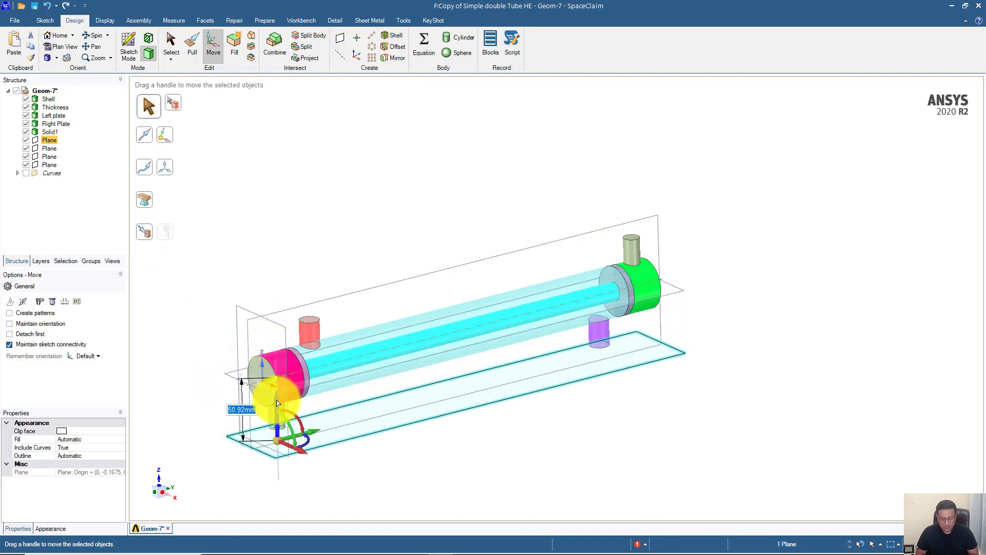
{"action": "type", "text": "40"}
{"action": "key", "text": "Return"}
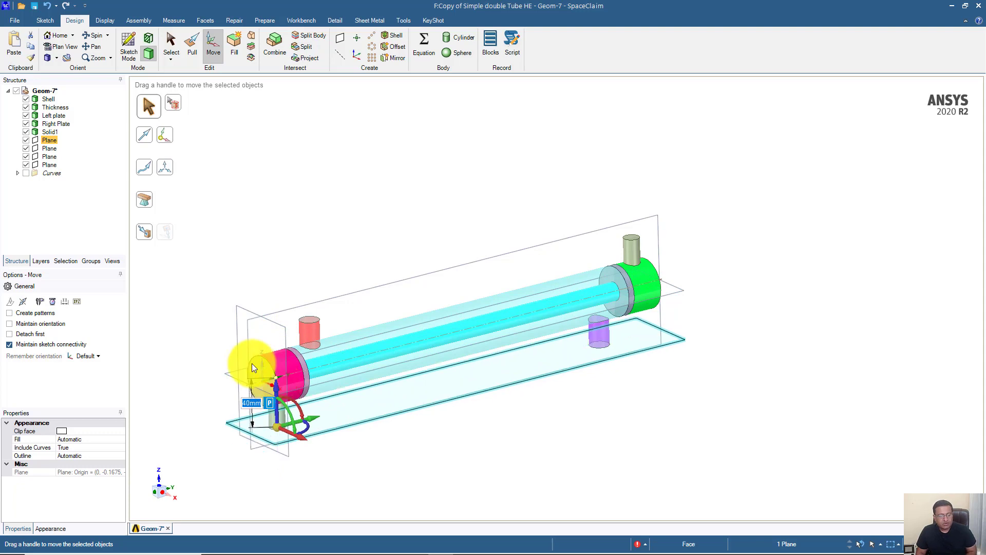
Move the left end plane 360mm along the tube to its right end.
{"action": "left_click", "coordinate": [238, 306]}
{"action": "middle_click_drag", "start_coordinate": [237, 308], "coordinate": [194, 278]}
{"action": "middle_click_drag", "start_coordinate": [660, 275], "coordinate": [698, 277]}
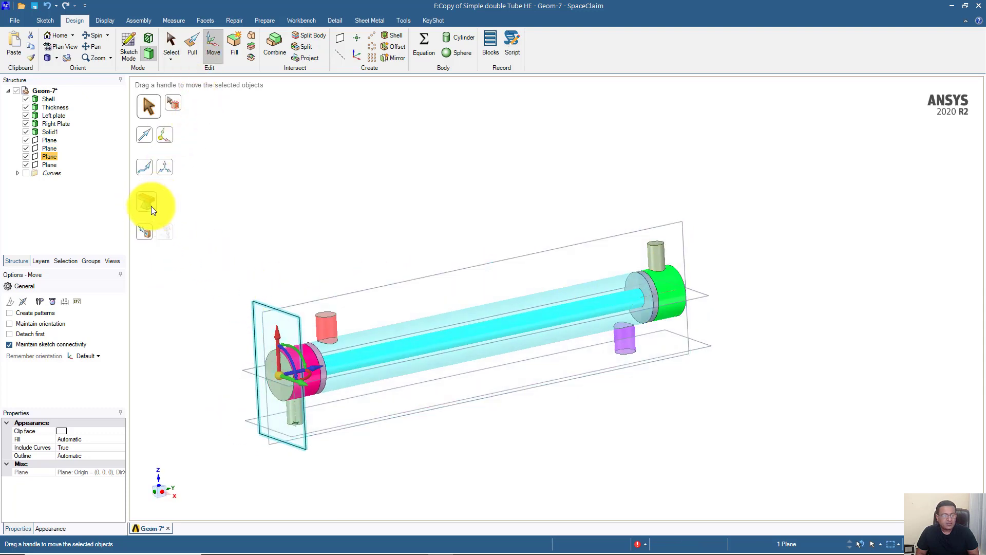
{"action": "left_click_drag", "start_coordinate": [318, 368], "coordinate": [589, 321]}
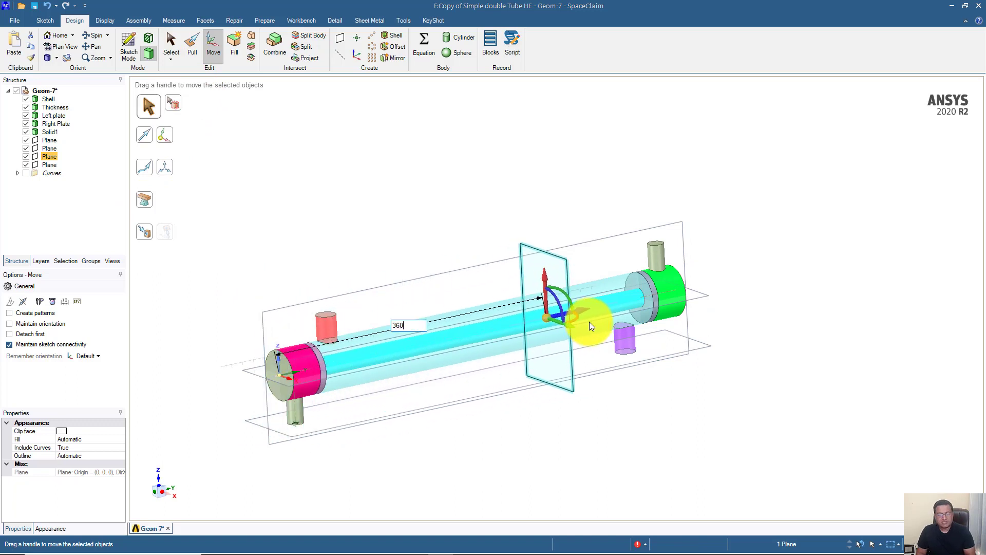
{"action": "type", "text": "360"}
{"action": "key", "text": "Return"}
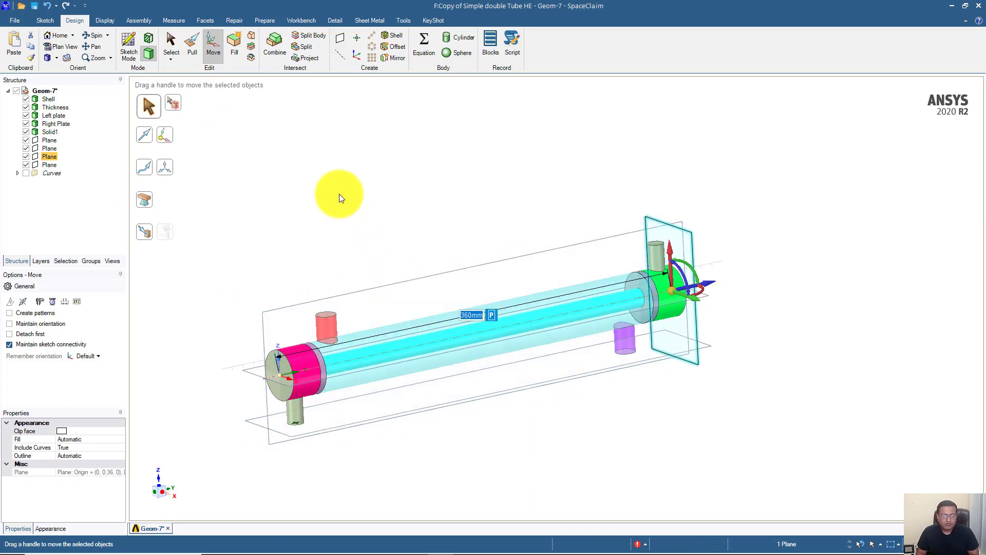
{"action": "left_click", "coordinate": [344, 198]}
{"action": "key", "text": "h"}
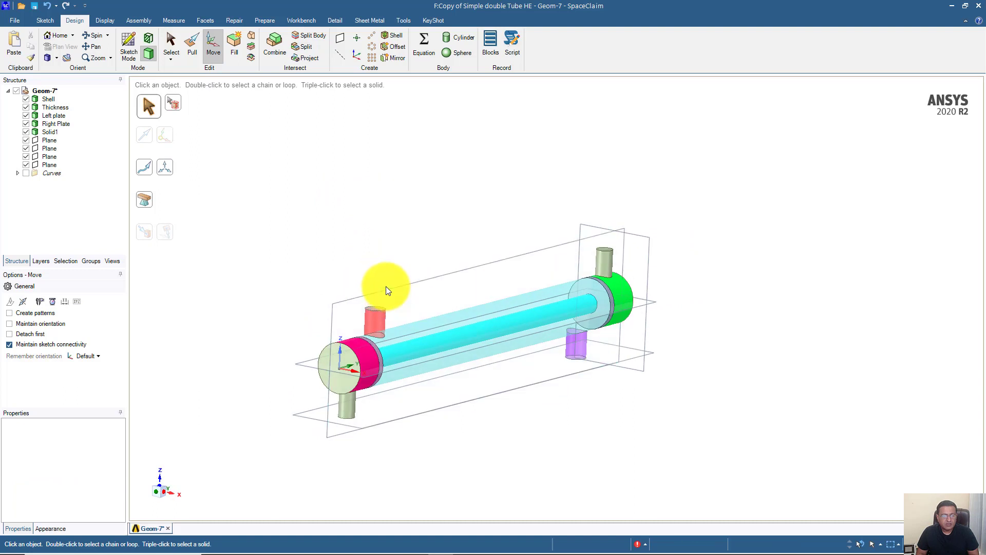
{"action": "left_click", "coordinate": [387, 291]}
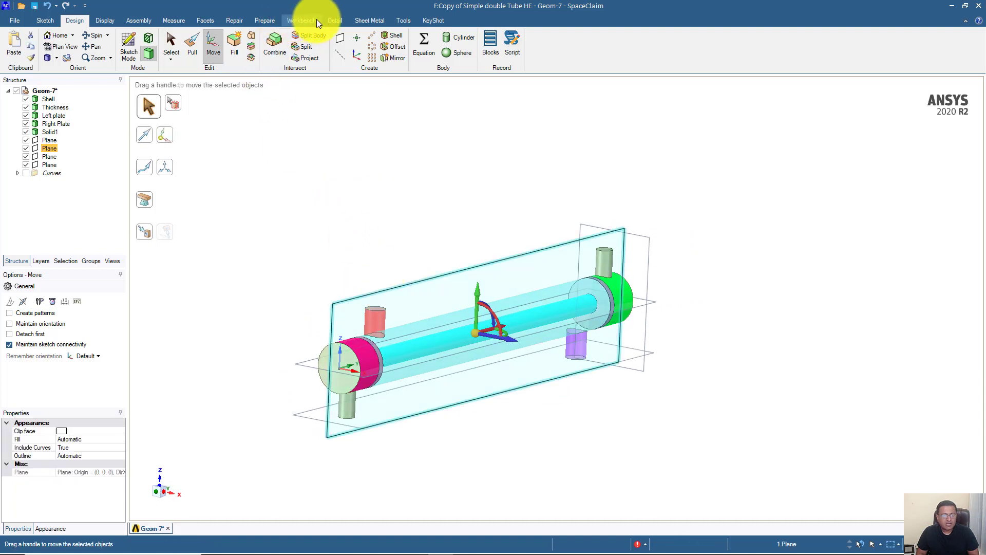
On the Detail tab, try making the middle vertical plane the active plane.
{"action": "left_click", "coordinate": [335, 21]}
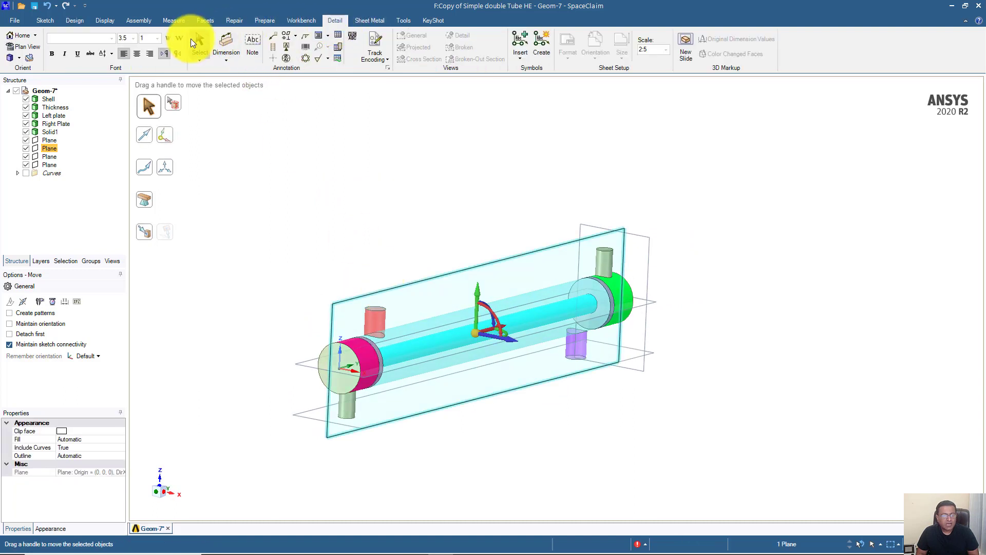
{"action": "right_click", "coordinate": [431, 285]}
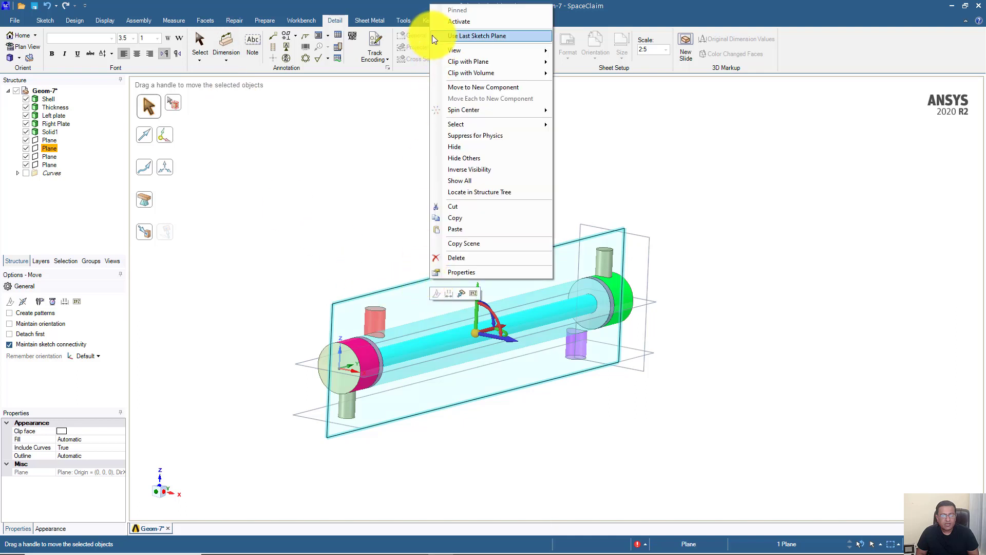
{"action": "left_click", "coordinate": [451, 25]}
{"action": "left_click", "coordinate": [392, 284]}
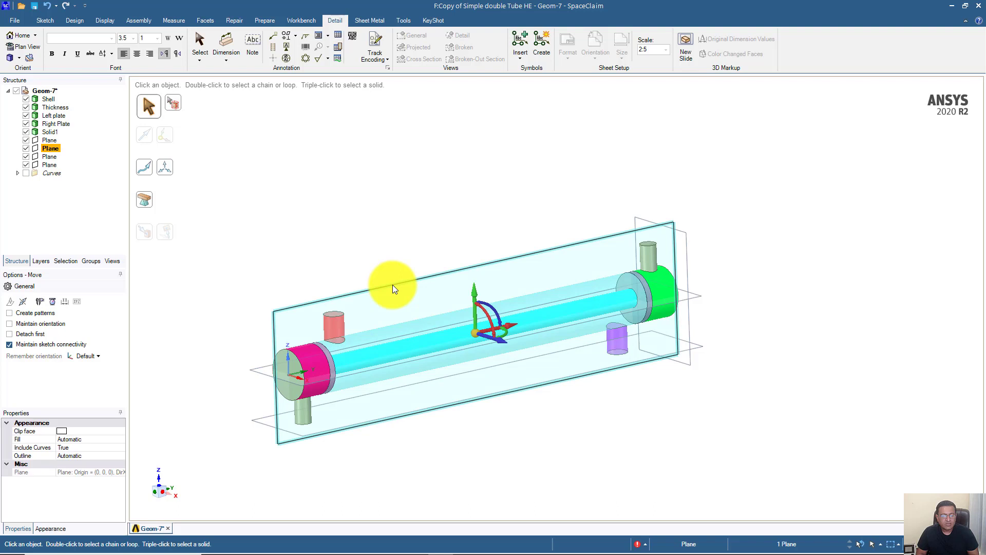
{"action": "right_click", "coordinate": [392, 284]}
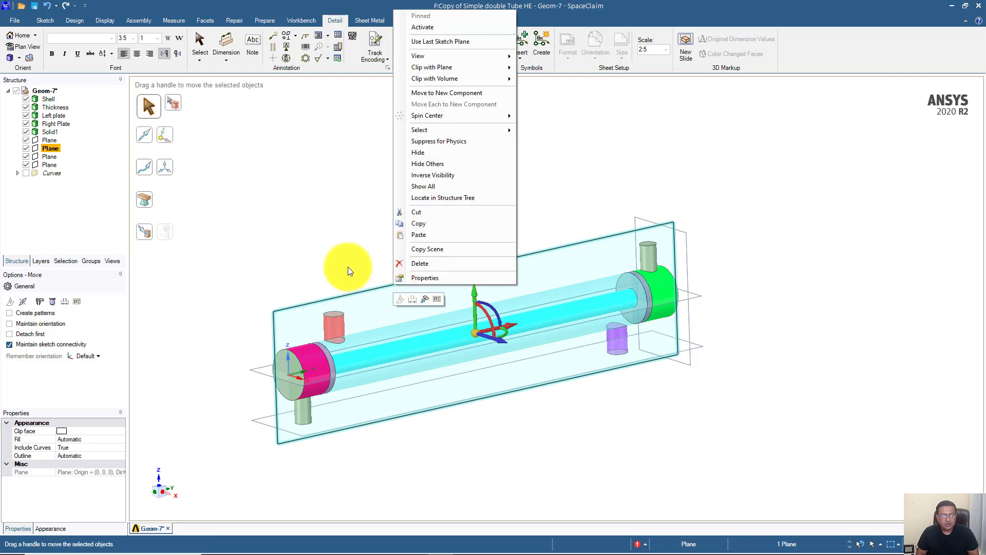
{"action": "key", "text": "Escape"}
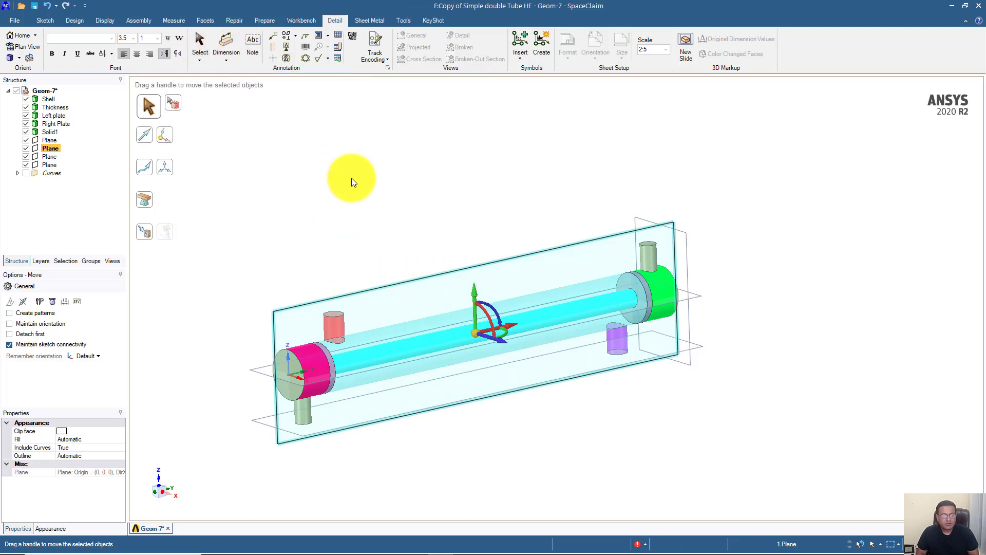
{"action": "left_click", "coordinate": [352, 179]}
{"action": "left_click", "coordinate": [341, 296]}
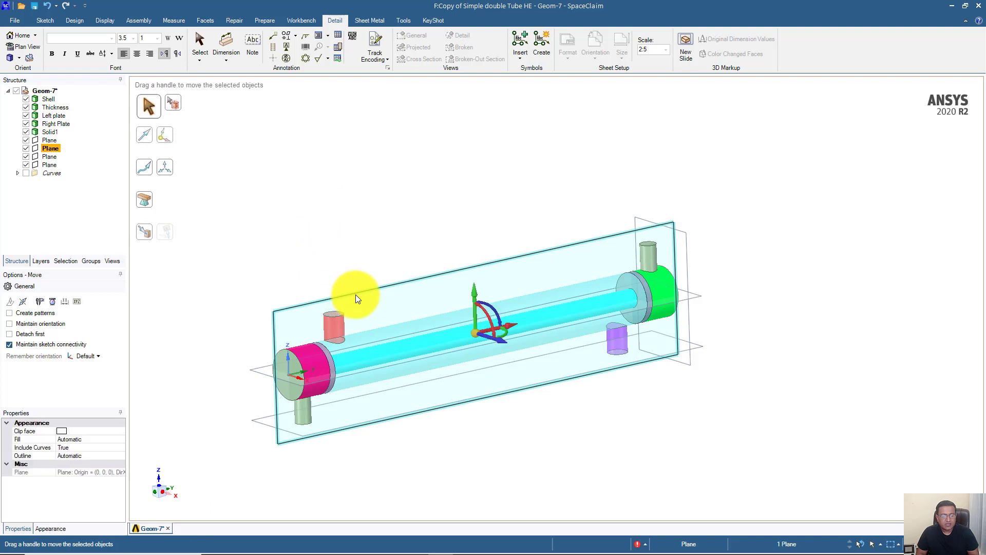
{"action": "left_click", "coordinate": [207, 45]}
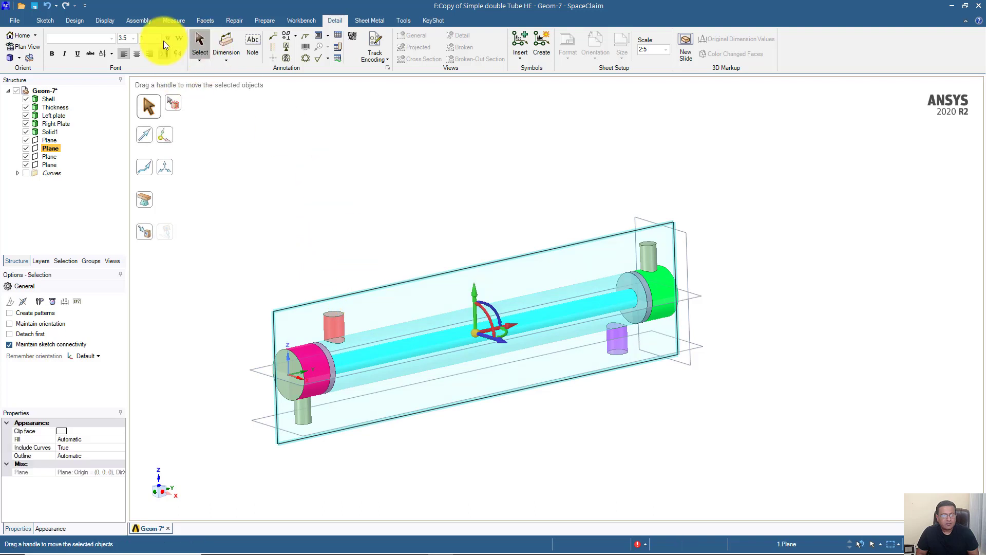
Set the vertical plane through the tube axis as the dimension plane and start Dimension.
{"action": "left_click", "coordinate": [75, 20]}
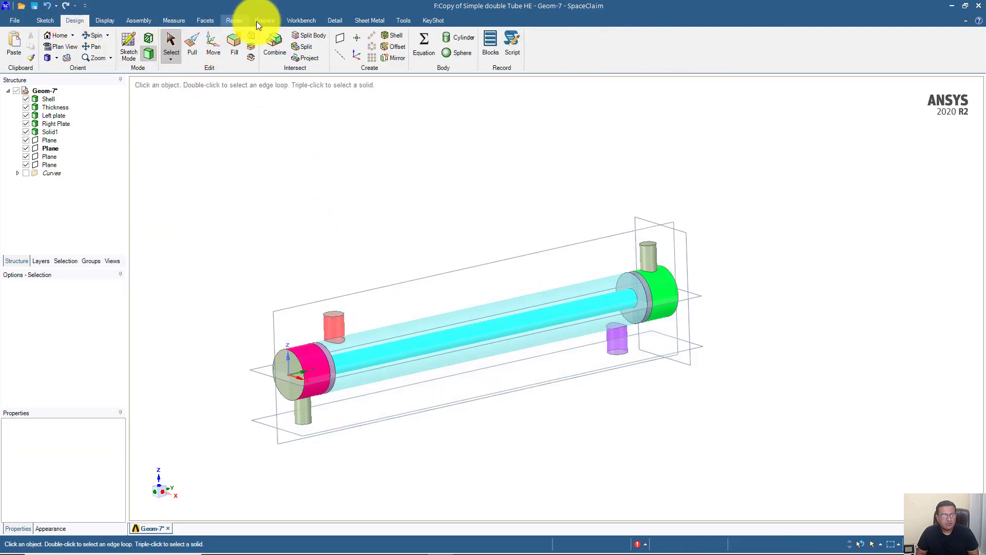
{"action": "left_click", "coordinate": [328, 19]}
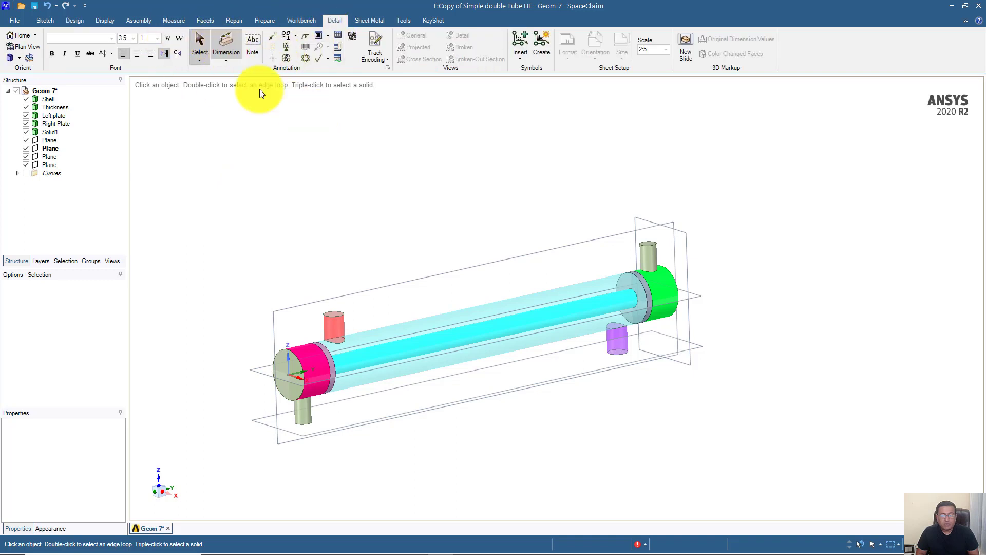
{"action": "left_click", "coordinate": [403, 280]}
{"action": "right_click", "coordinate": [408, 285]}
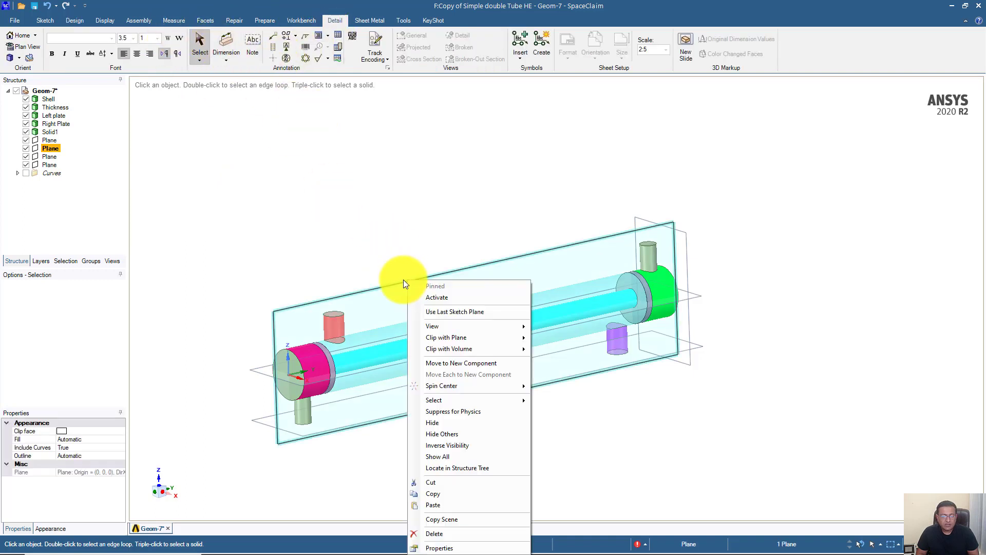
{"action": "left_click", "coordinate": [452, 298]}
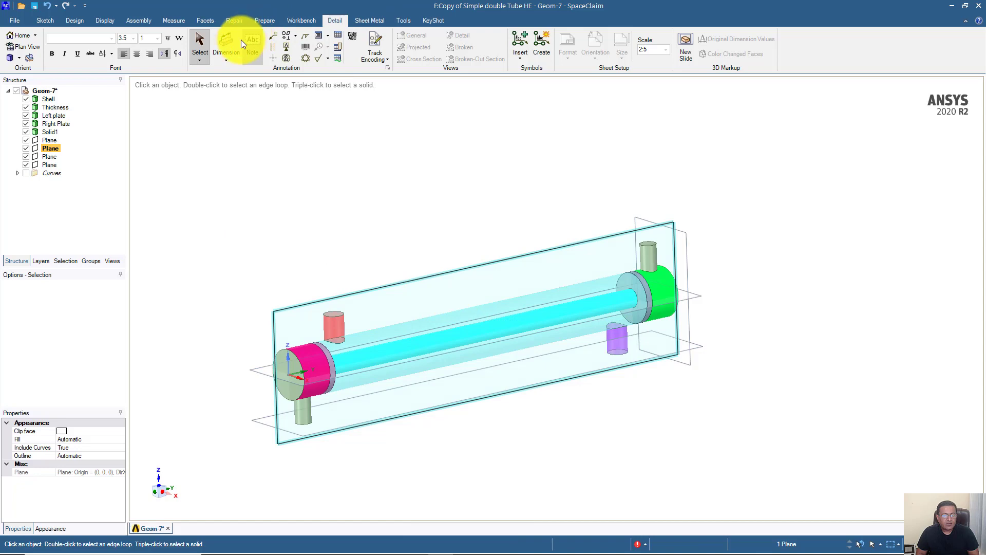
{"action": "left_click", "coordinate": [226, 44]}
Dimension the 5mm left plate thickness and the 300mm shell length above the tube.
{"action": "middle_click_drag", "start_coordinate": [375, 229], "coordinate": [260, 305]}
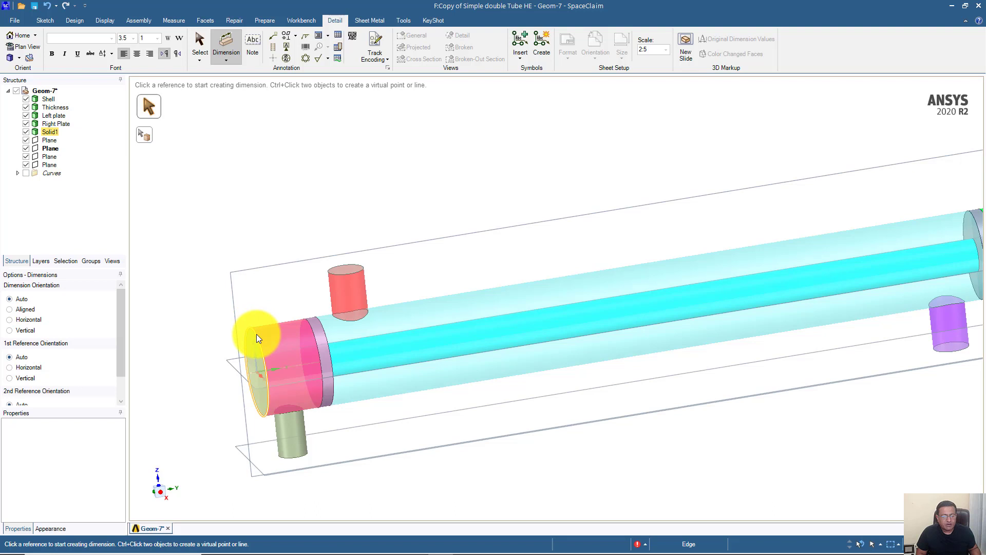
{"action": "left_click", "coordinate": [315, 333]}
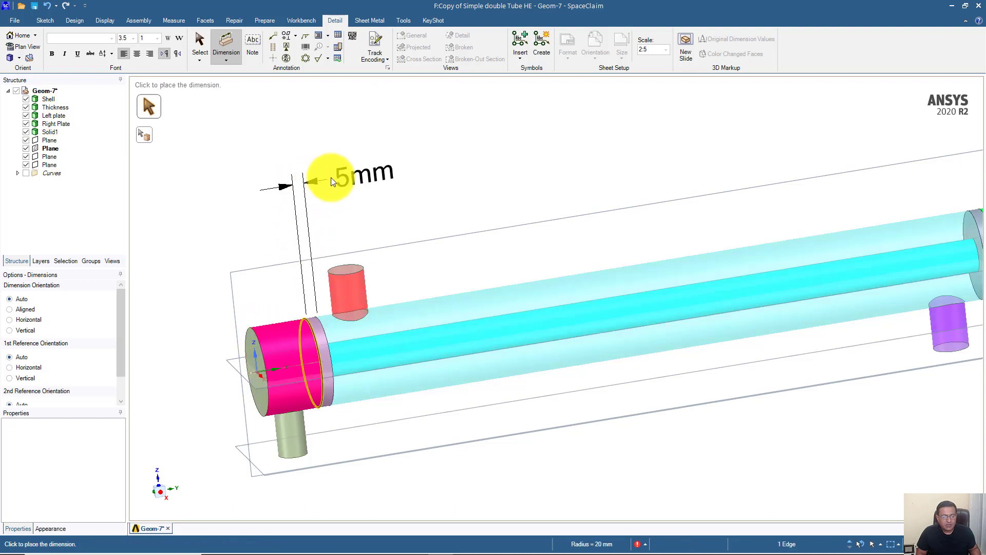
{"action": "left_click", "coordinate": [330, 151]}
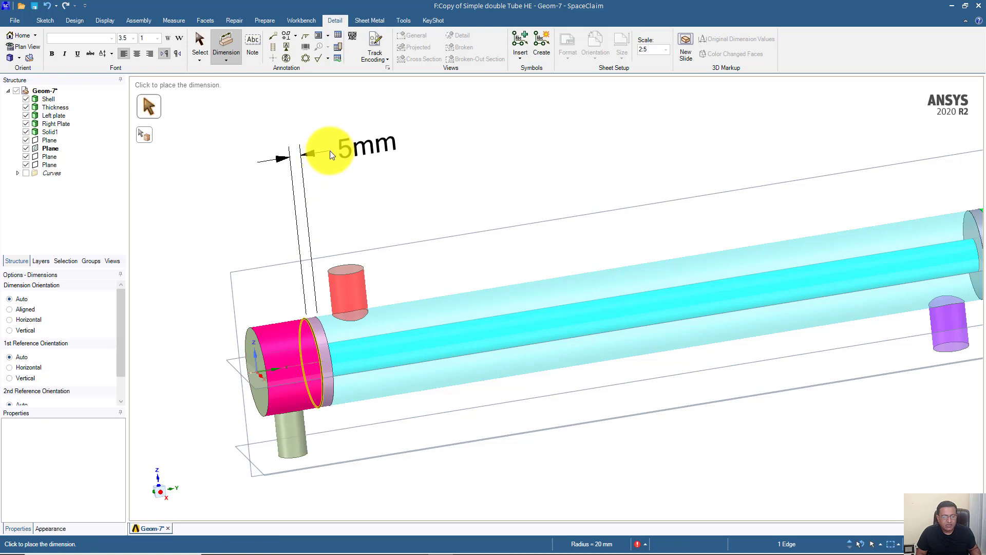
{"action": "middle_click_drag", "start_coordinate": [332, 192], "coordinate": [287, 271]}
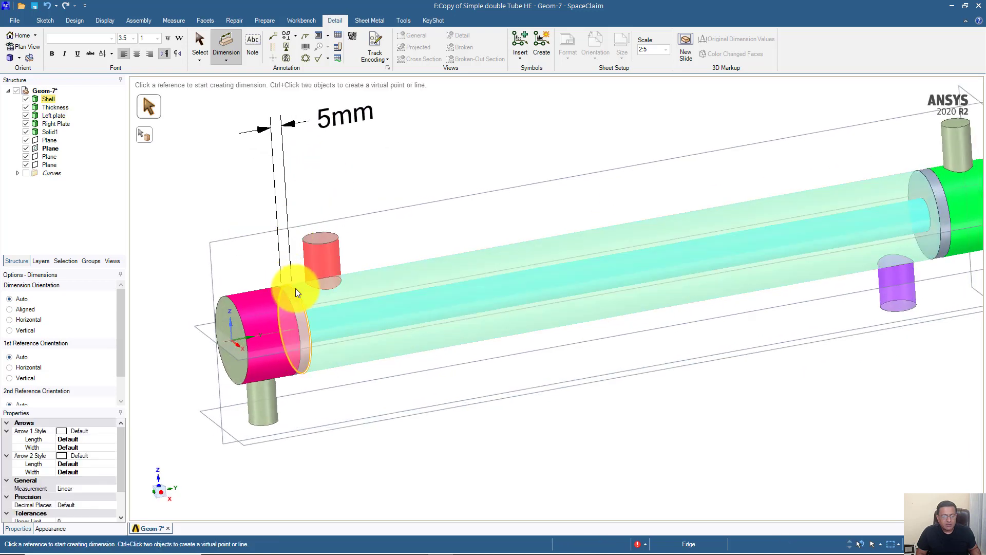
{"action": "left_click", "coordinate": [298, 289]}
{"action": "left_click", "coordinate": [922, 170]}
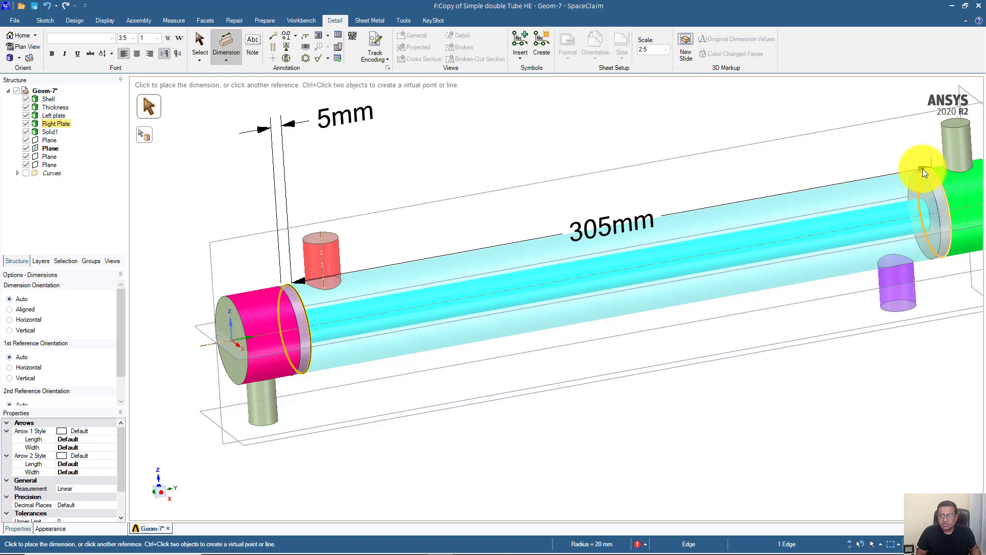
{"action": "scroll", "coordinate": [852, 180], "scroll_direction": "down", "scroll_amount": 3}
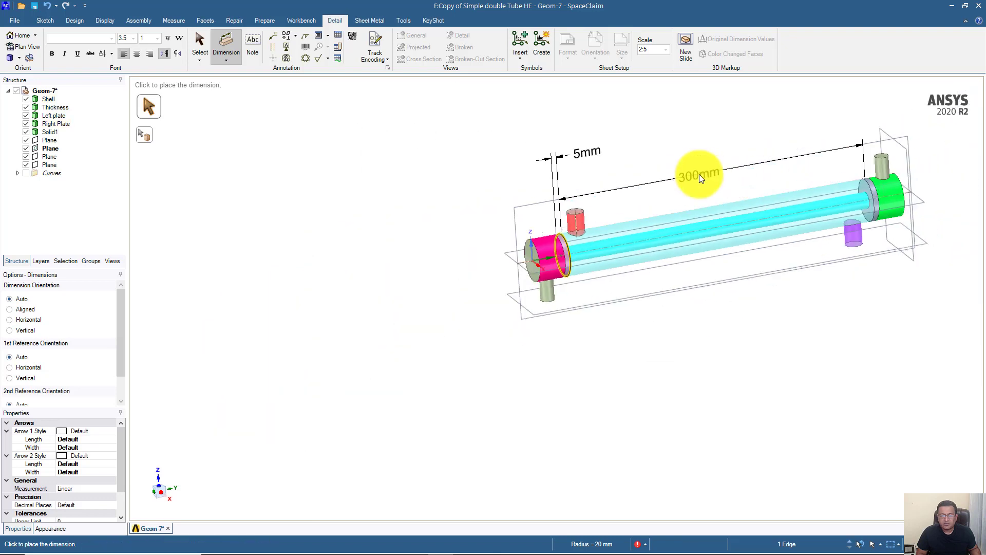
{"action": "middle_click_drag", "start_coordinate": [699, 174], "coordinate": [634, 241], "text": "shift"}
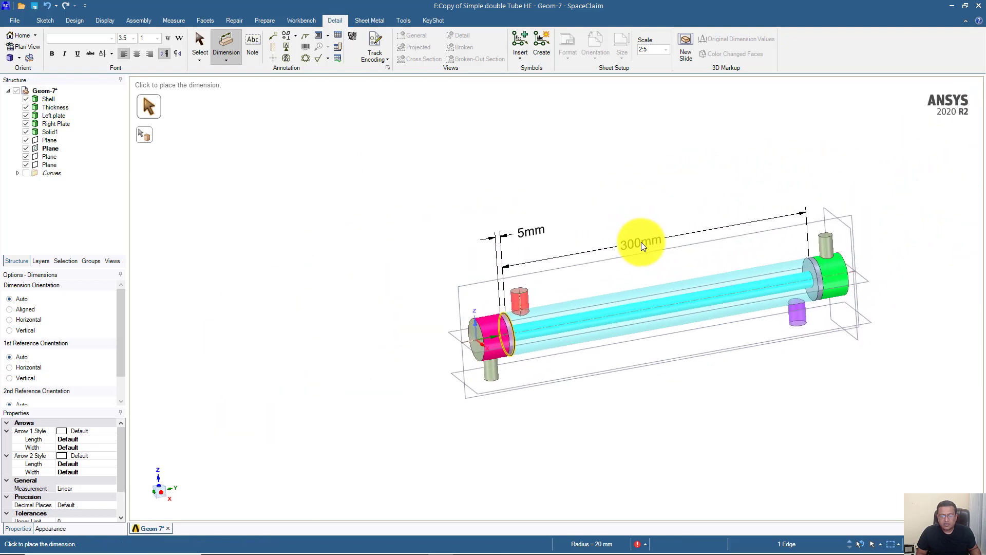
{"action": "left_click", "coordinate": [643, 251]}
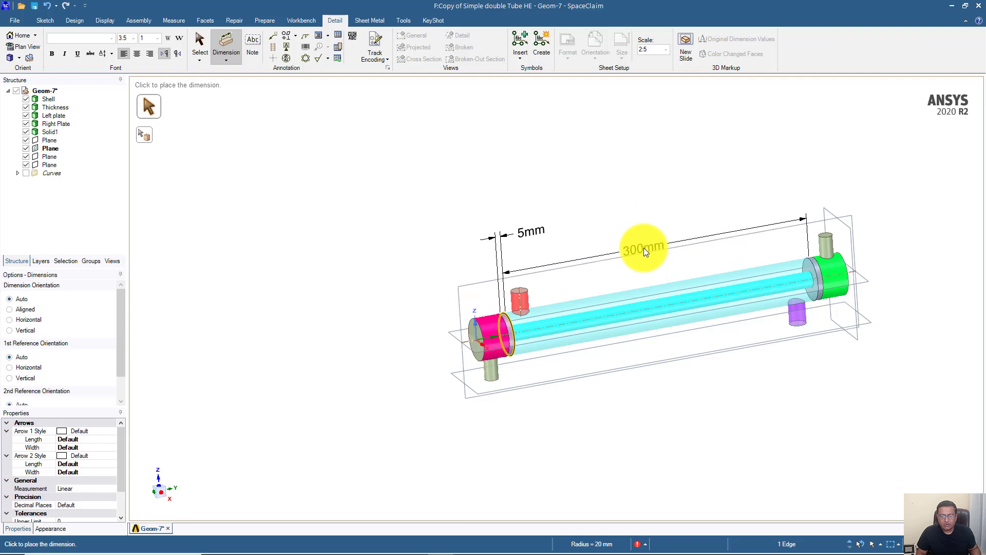
Add the 25mm left end plate length dimension and fit the model in view.
{"action": "scroll", "coordinate": [478, 325], "scroll_direction": "up", "scroll_amount": 3}
{"action": "left_click", "coordinate": [487, 322]}
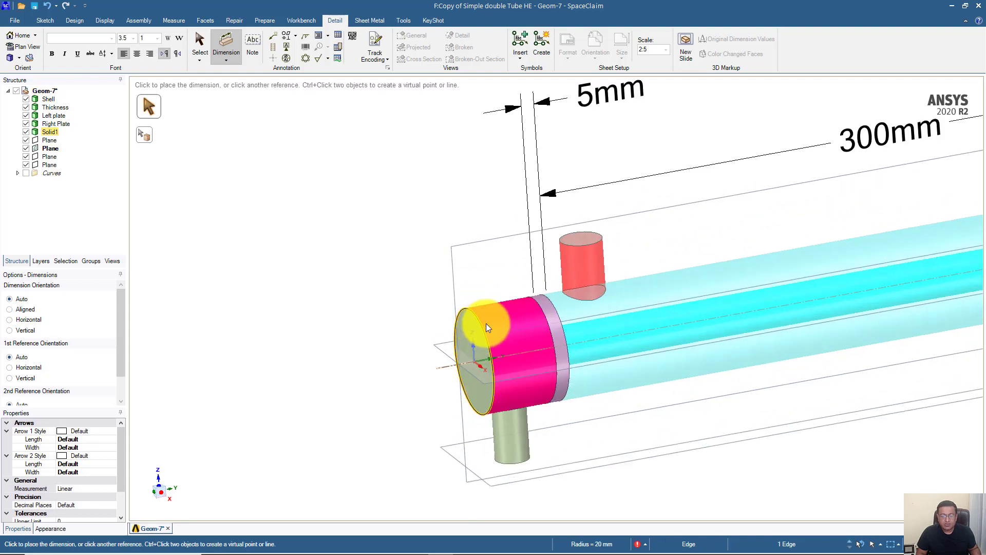
{"action": "left_click", "coordinate": [542, 306]}
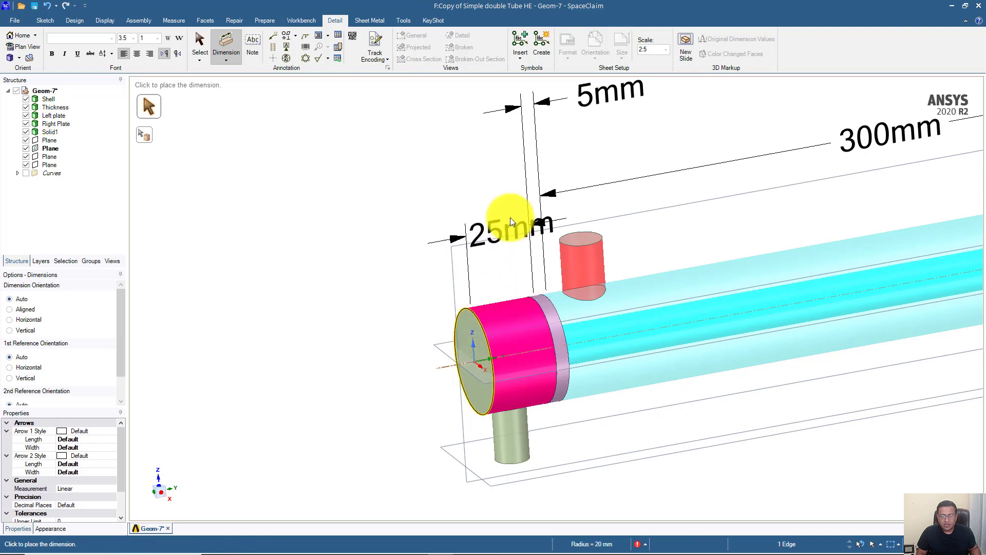
{"action": "middle_click_drag", "start_coordinate": [493, 185], "coordinate": [381, 194], "text": "shift"}
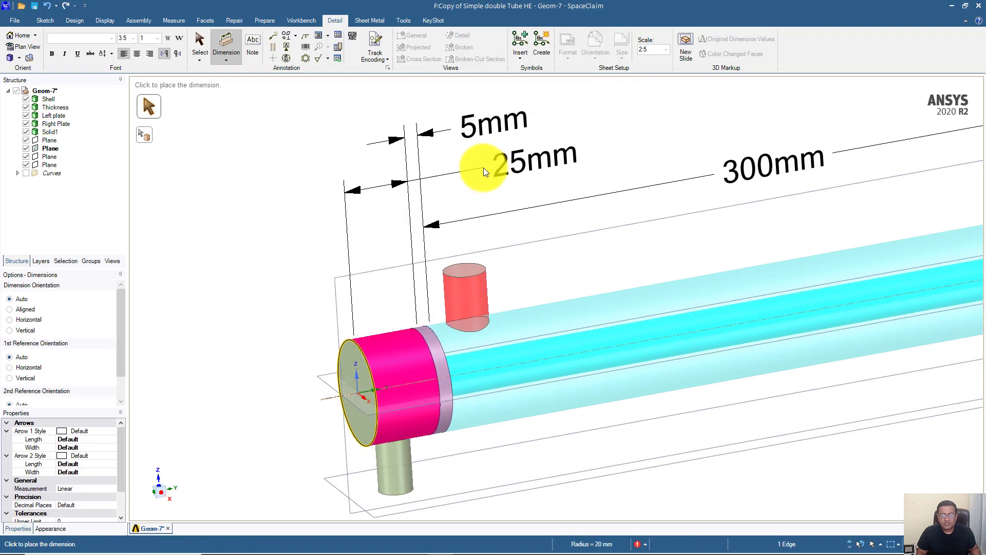
{"action": "left_click", "coordinate": [452, 165]}
{"action": "key", "text": "z"}
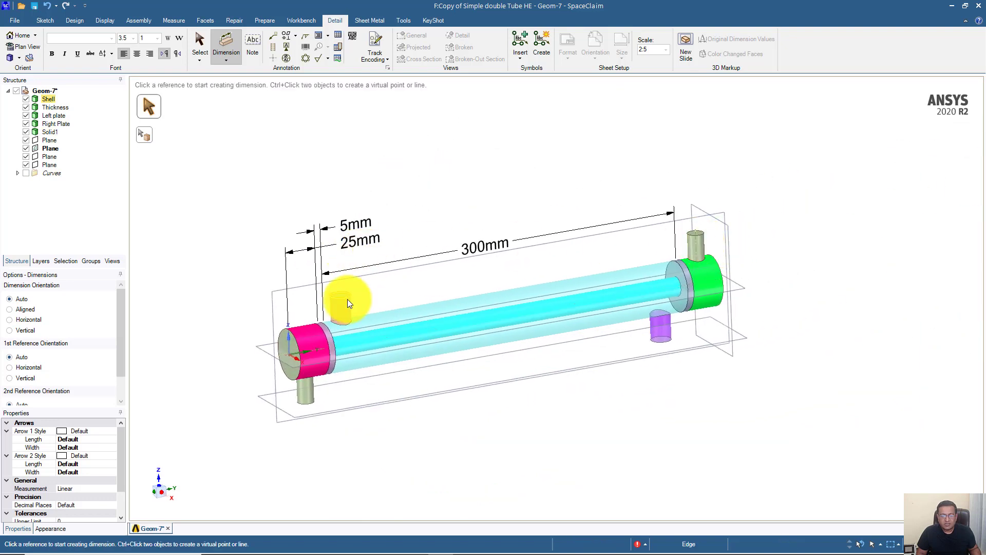
Dimension the left nozzle's 15mm offset from the left plate edge.
{"action": "scroll", "coordinate": [338, 302], "scroll_direction": "up", "scroll_amount": 5}
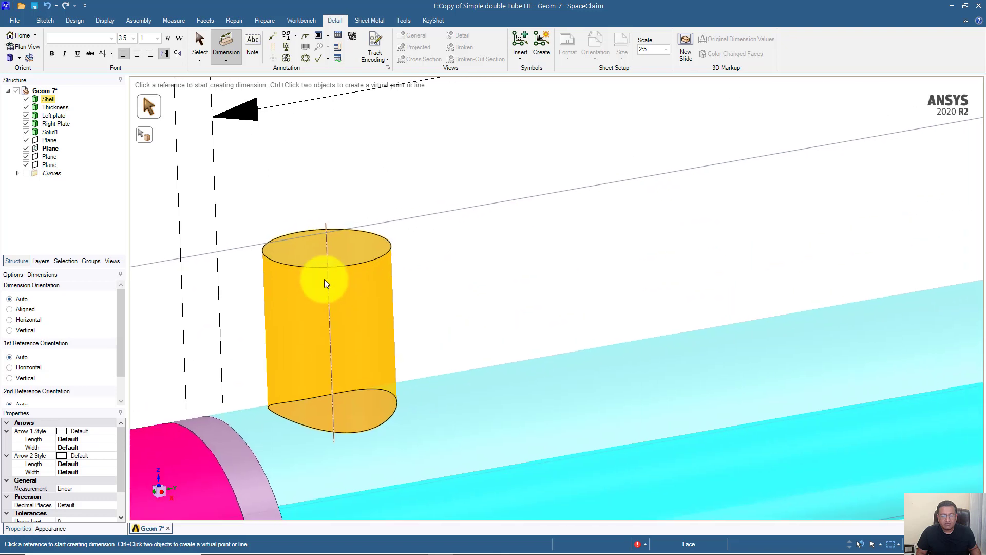
{"action": "mouse_move", "coordinate": [331, 261]}
{"action": "middle_mouse_down"}
{"action": "mouse_move", "coordinate": [308, 253]}
{"action": "mouse_move", "coordinate": [352, 264]}
{"action": "mouse_move", "coordinate": [334, 274]}
{"action": "middle_mouse_up"}
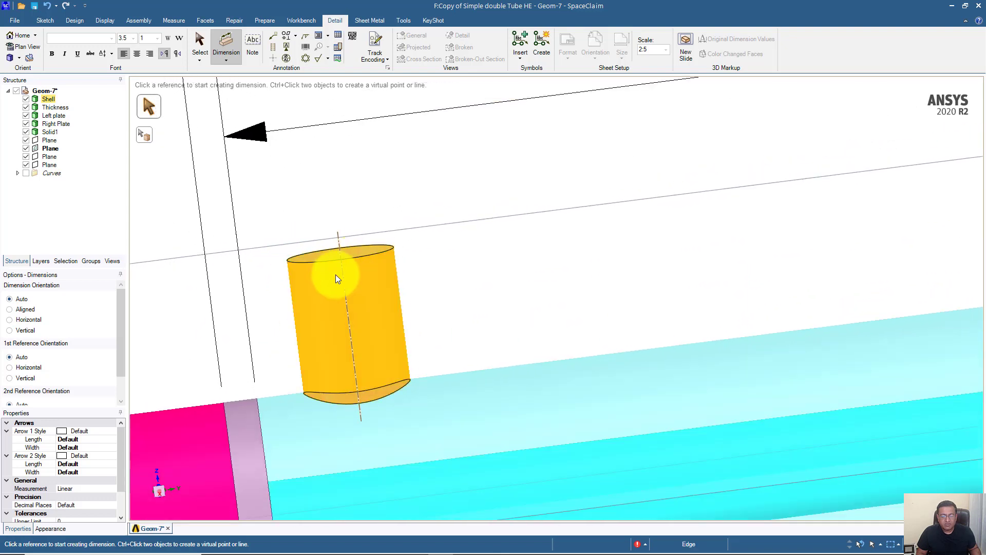
{"action": "left_click", "coordinate": [285, 313]}
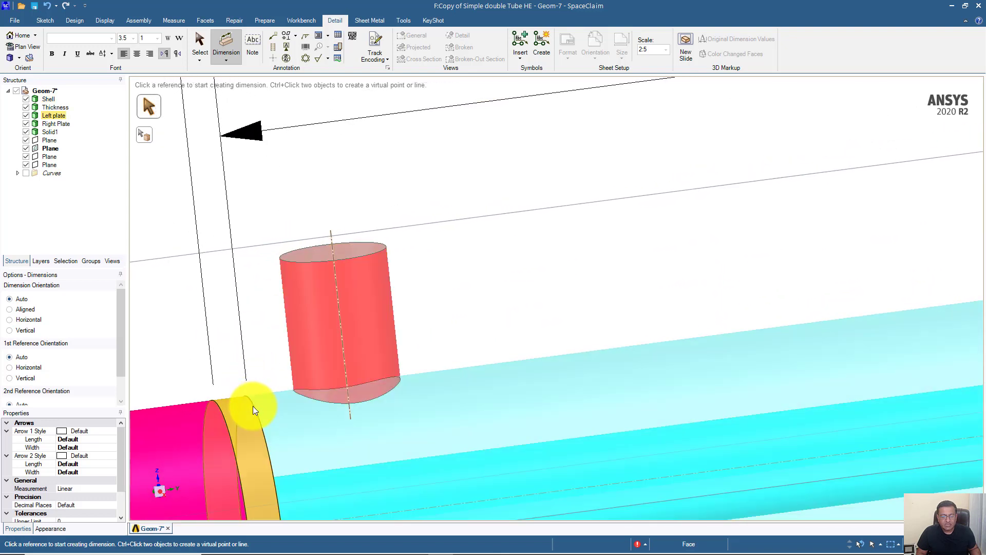
{"action": "scroll", "coordinate": [256, 406], "scroll_direction": "down", "scroll_amount": 4}
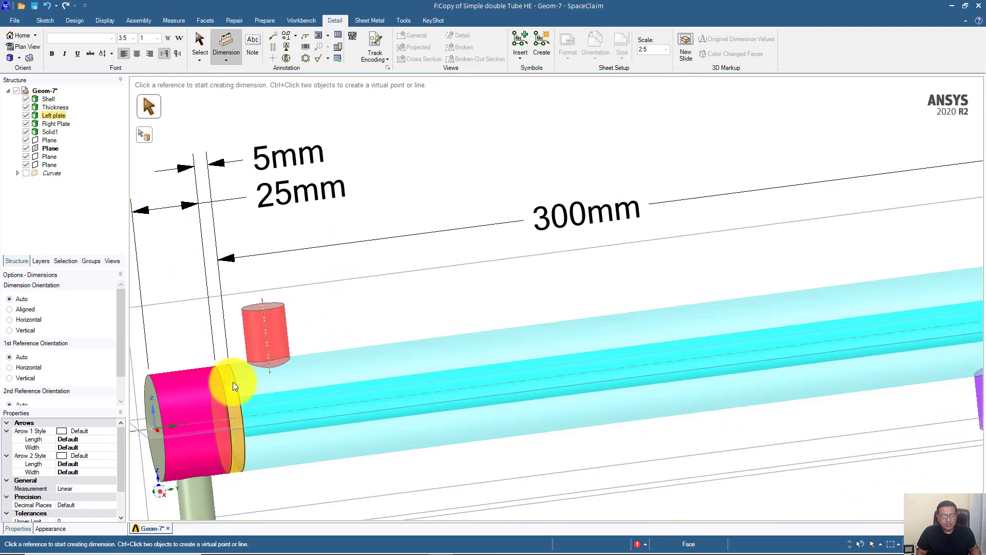
{"action": "left_click", "coordinate": [235, 380]}
{"action": "left_click", "coordinate": [259, 300]}
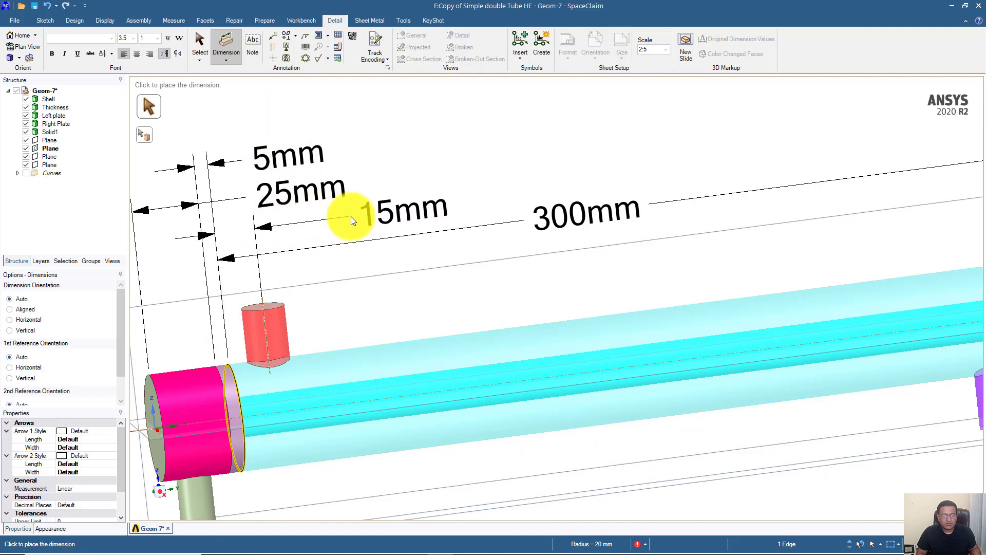
{"action": "left_click", "coordinate": [345, 229]}
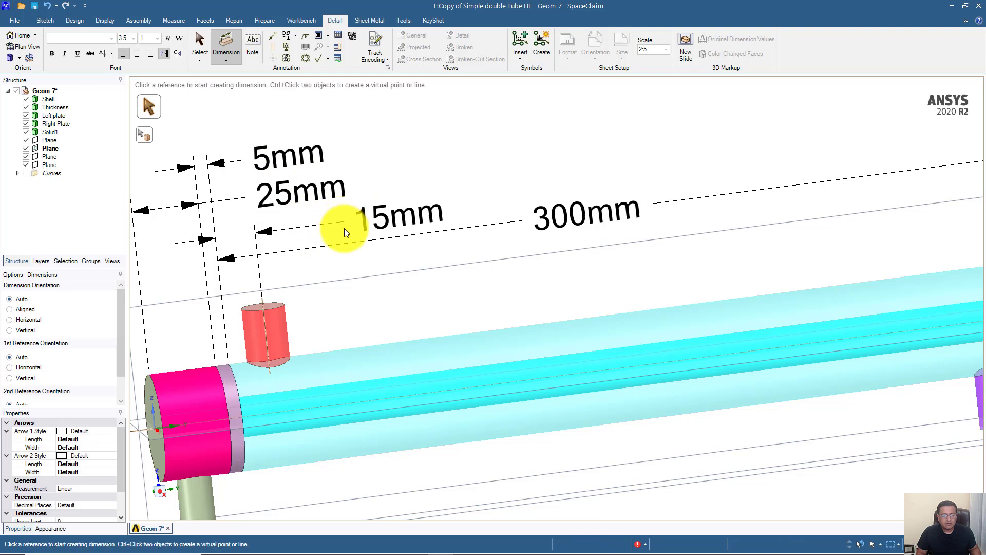
Add the 12.5mm dimension from the right nozzle axis to the right plate edge.
{"action": "scroll", "coordinate": [345, 228], "scroll_direction": "down", "scroll_amount": 5}
{"action": "middle_click_drag", "start_coordinate": [363, 253], "coordinate": [325, 298], "text": "shift"}
{"action": "scroll", "coordinate": [331, 297], "scroll_direction": "up", "scroll_amount": 5}
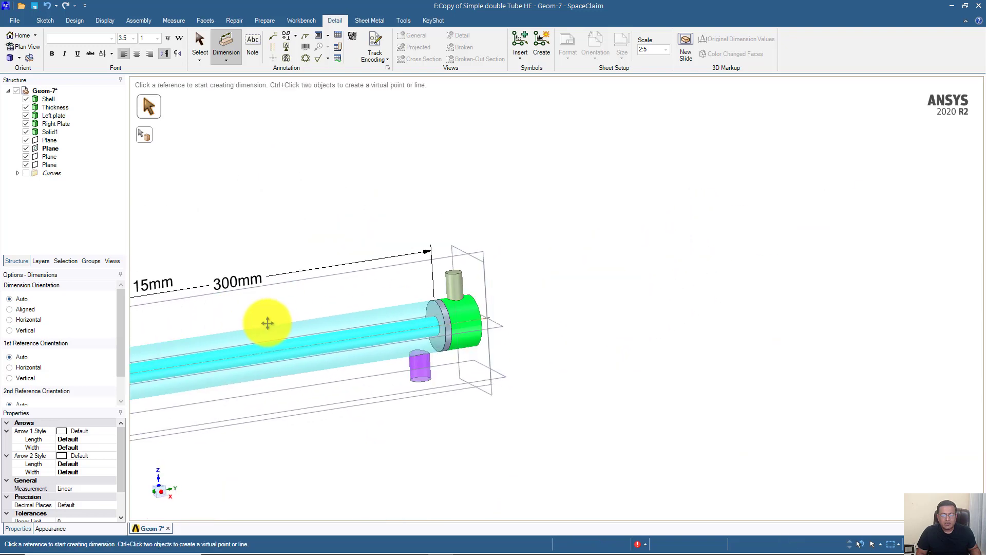
{"action": "scroll", "coordinate": [488, 270], "scroll_direction": "up", "scroll_amount": 3}
{"action": "left_click", "coordinate": [401, 266]}
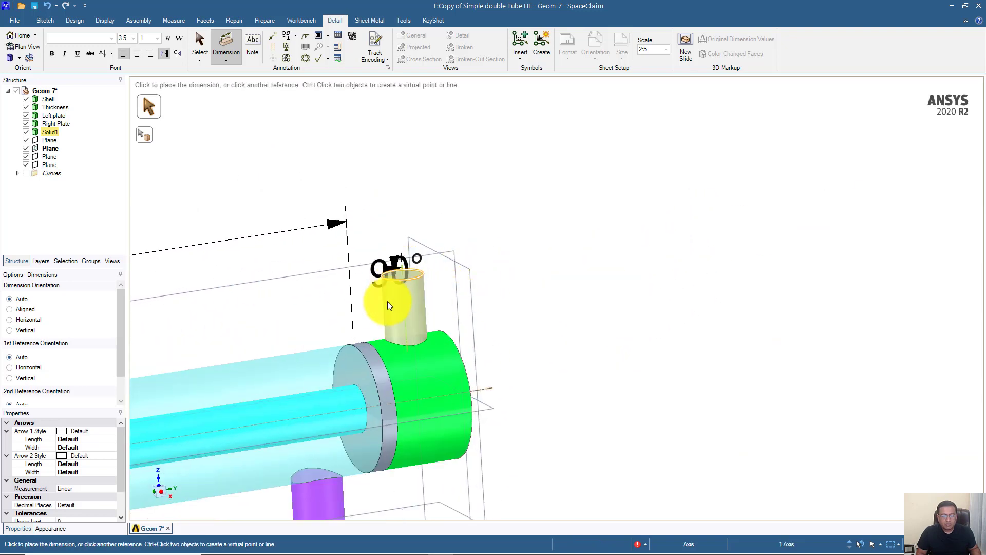
{"action": "left_click", "coordinate": [373, 349]}
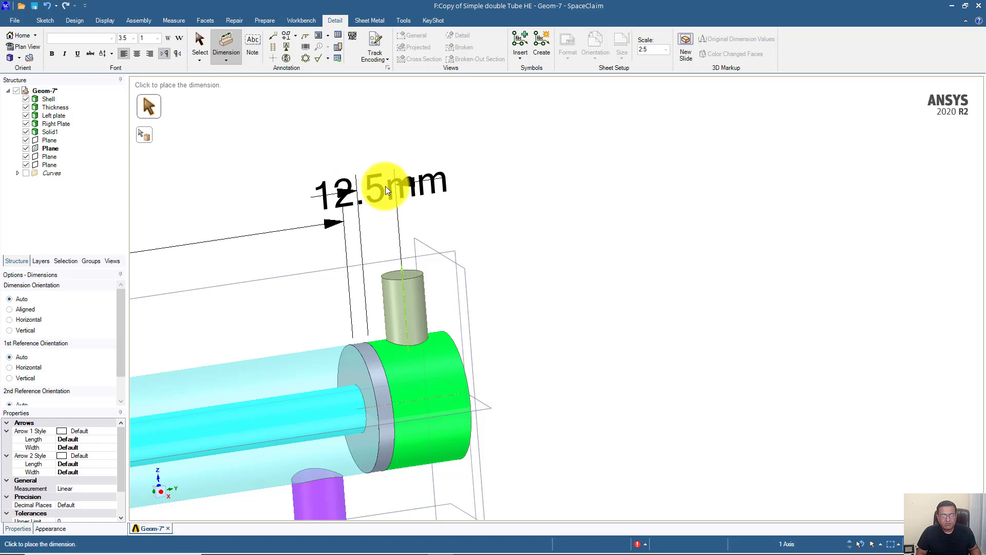
{"action": "left_click", "coordinate": [431, 190]}
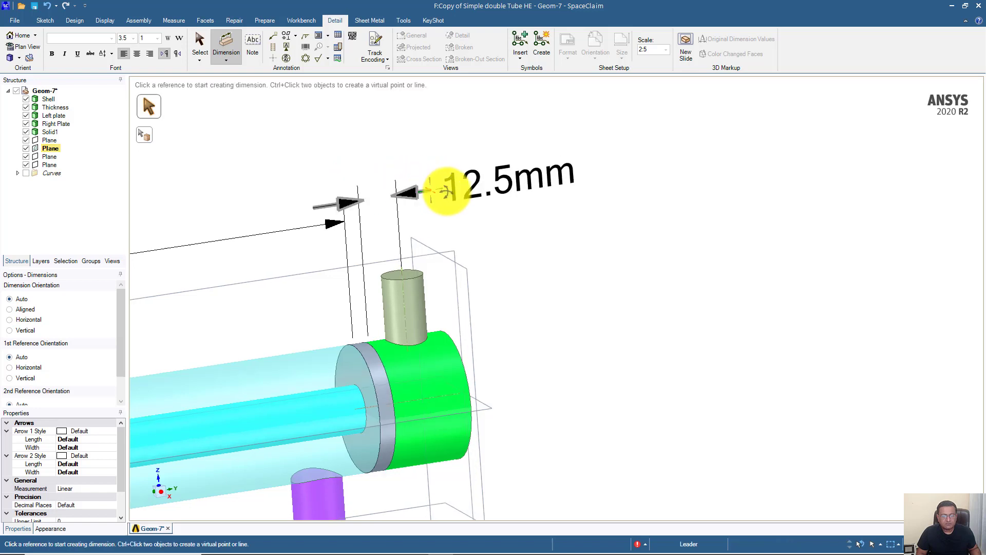
{"action": "scroll", "coordinate": [447, 229], "scroll_direction": "down", "scroll_amount": 5}
{"action": "middle_click_drag", "start_coordinate": [413, 281], "coordinate": [418, 258]}
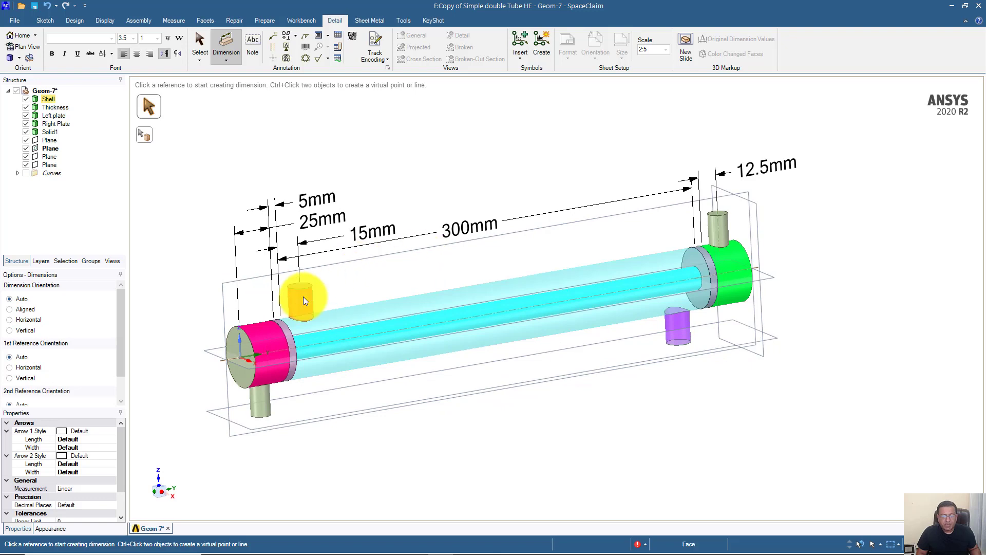
{"action": "middle_click_drag", "start_coordinate": [288, 297], "coordinate": [333, 280]}
{"action": "scroll", "coordinate": [311, 273], "scroll_direction": "up", "scroll_amount": 2}
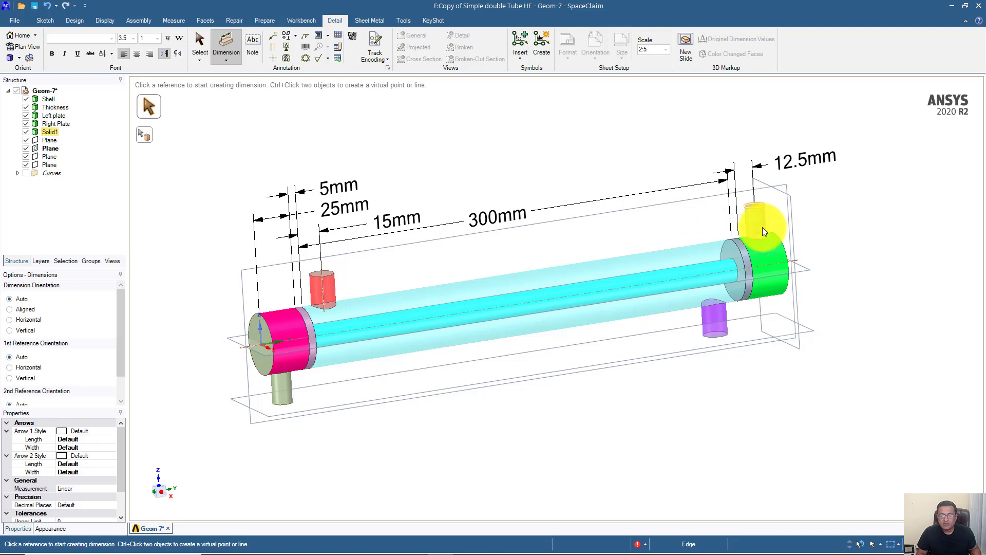
{"action": "left_click", "coordinate": [259, 411]}
Make the bottom plane the annotation plane and dimension the lower nozzle at Ø13mm.
{"action": "mouse_move", "coordinate": [262, 413]}
{"action": "middle_mouse_down"}
{"action": "mouse_move", "coordinate": [267, 419]}
{"action": "mouse_move", "coordinate": [319, 399]}
{"action": "mouse_move", "coordinate": [315, 411]}
{"action": "mouse_move", "coordinate": [269, 420]}
{"action": "middle_mouse_up"}
{"action": "right_click", "coordinate": [265, 415]}
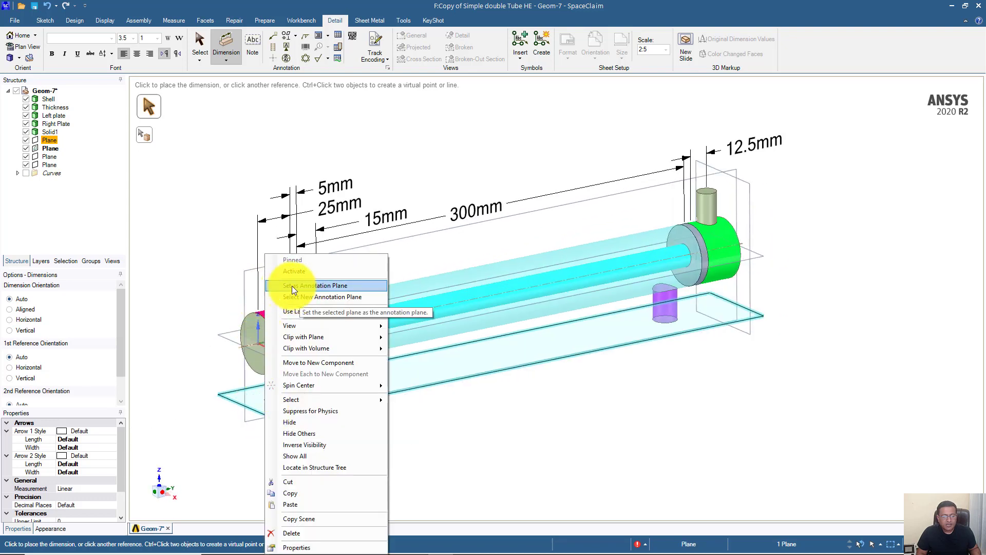
{"action": "left_click", "coordinate": [326, 286]}
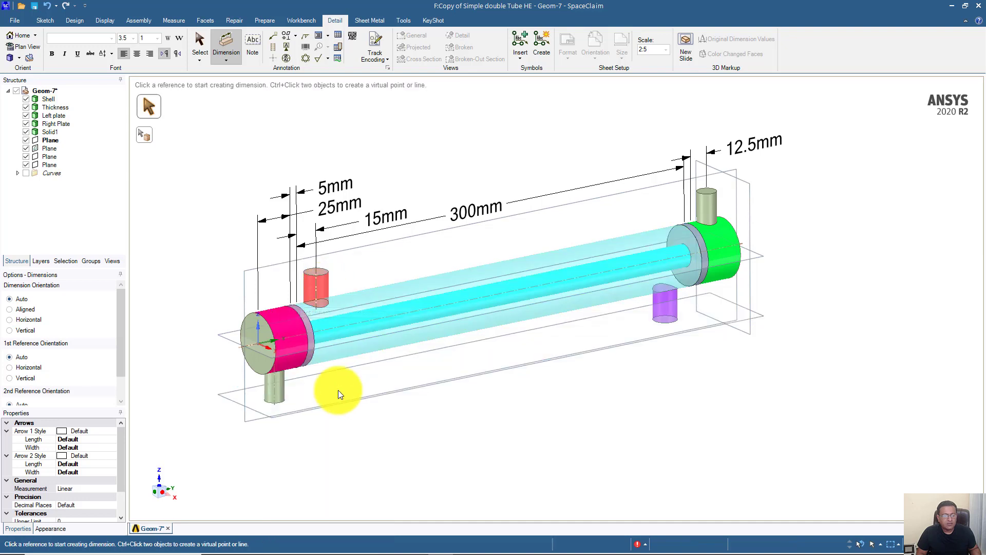
{"action": "left_click", "coordinate": [282, 399]}
{"action": "middle_click_drag", "start_coordinate": [307, 398], "coordinate": [297, 414]}
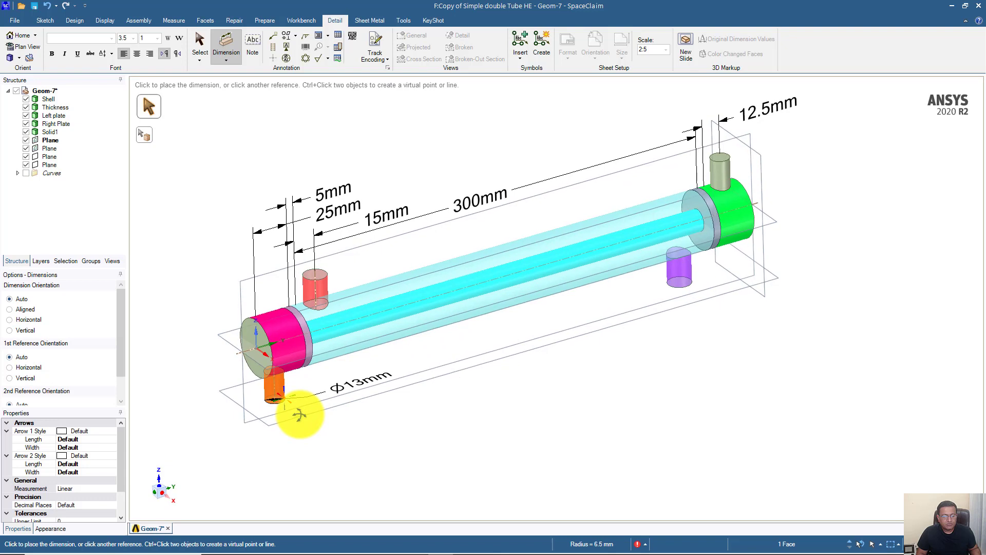
{"action": "left_click", "coordinate": [352, 415]}
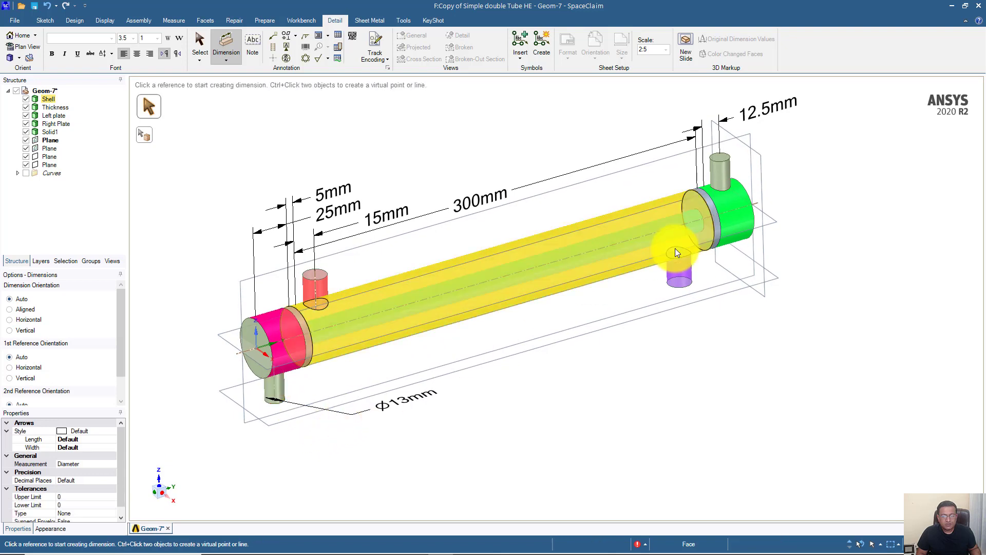
Dimension the purple nozzle's diameter as Ø16mm, undoing a stray R8mm radius.
{"action": "left_click", "coordinate": [676, 286]}
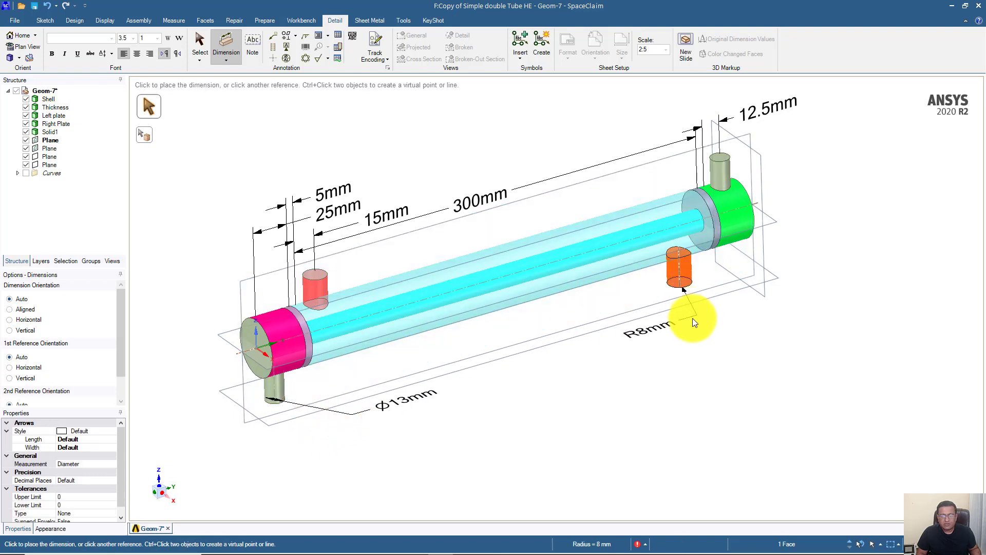
{"action": "left_click", "coordinate": [670, 287]}
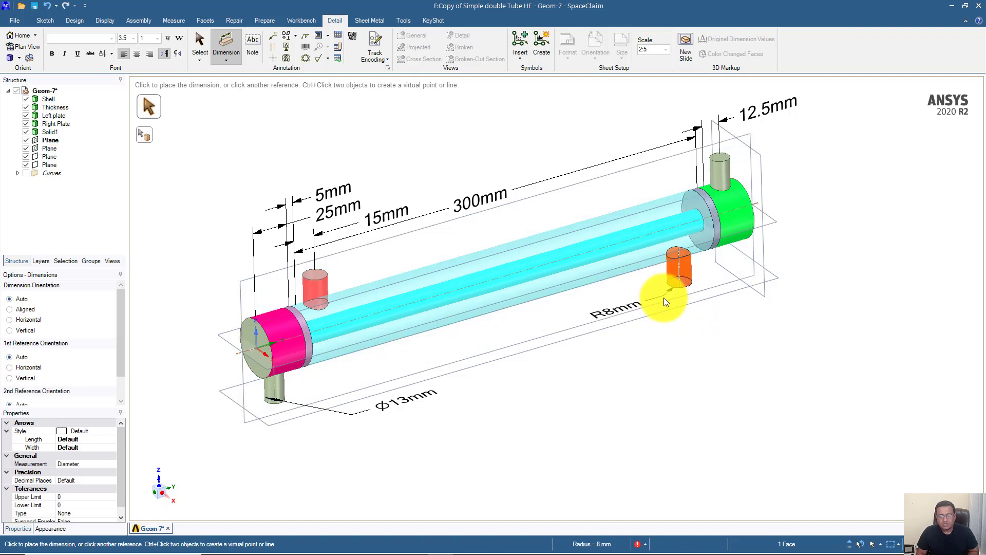
{"action": "right_click", "coordinate": [675, 321]}
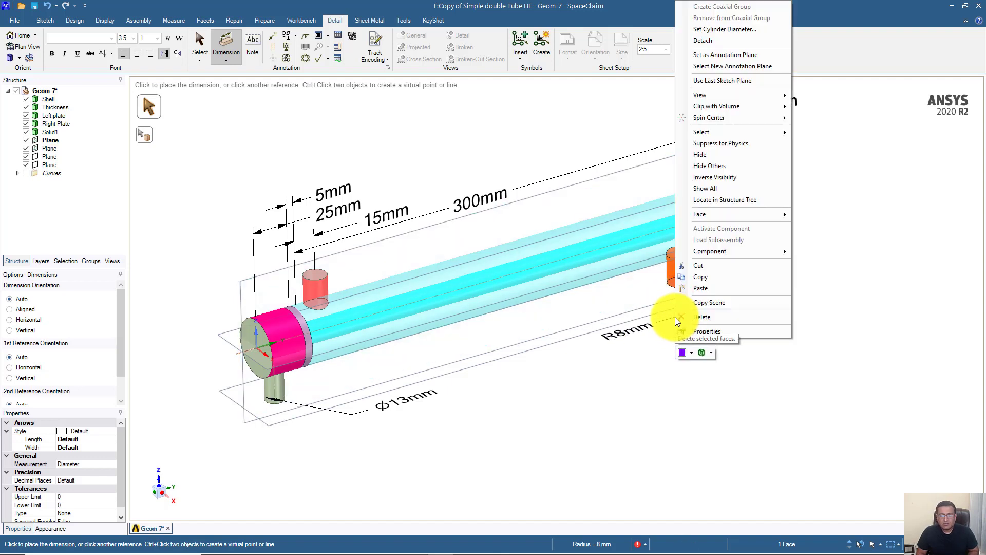
{"action": "left_click", "coordinate": [720, 30]}
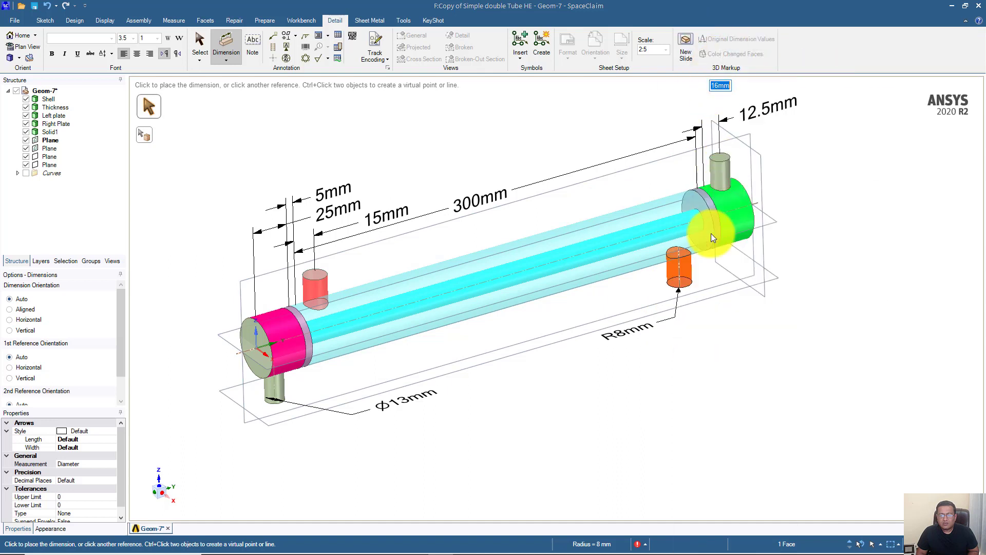
{"action": "left_click", "coordinate": [626, 333]}
{"action": "key", "text": "ctrl+z"}
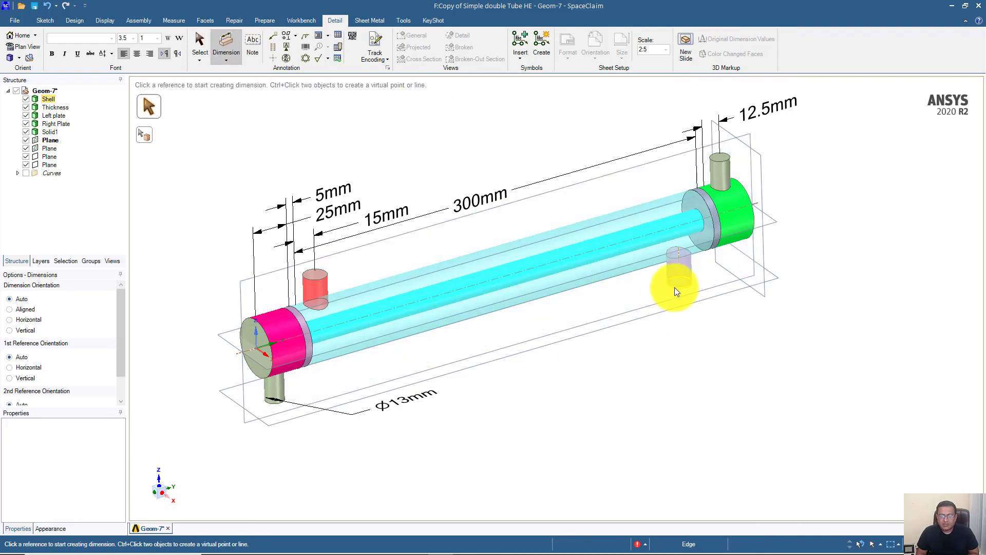
{"action": "left_click", "coordinate": [675, 287]}
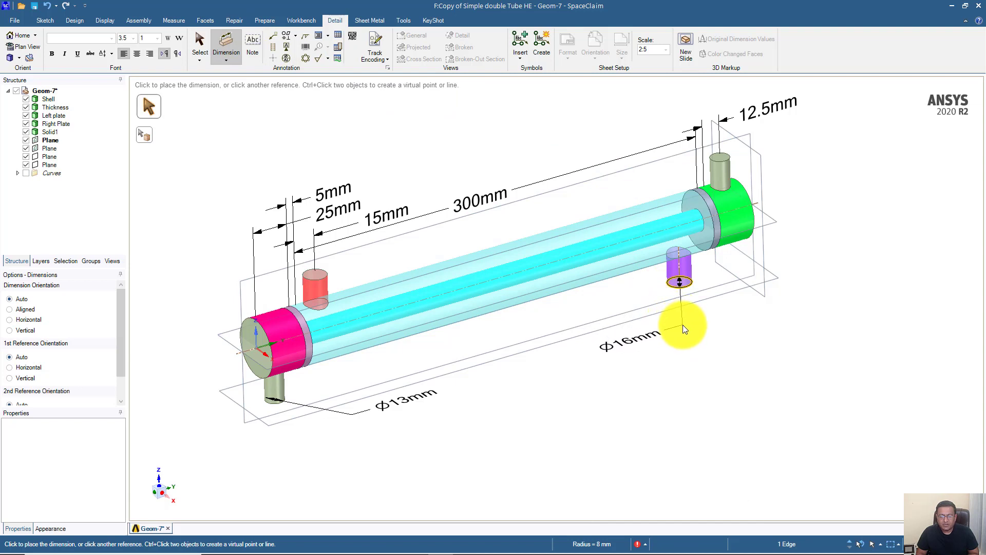
{"action": "left_click", "coordinate": [683, 324]}
Make the right end plane the annotation plane and dimension the end shell at Ø40mm.
{"action": "mouse_move", "coordinate": [457, 367]}
{"action": "middle_mouse_down"}
{"action": "mouse_move", "coordinate": [440, 335]}
{"action": "mouse_move", "coordinate": [452, 349]}
{"action": "middle_mouse_up"}
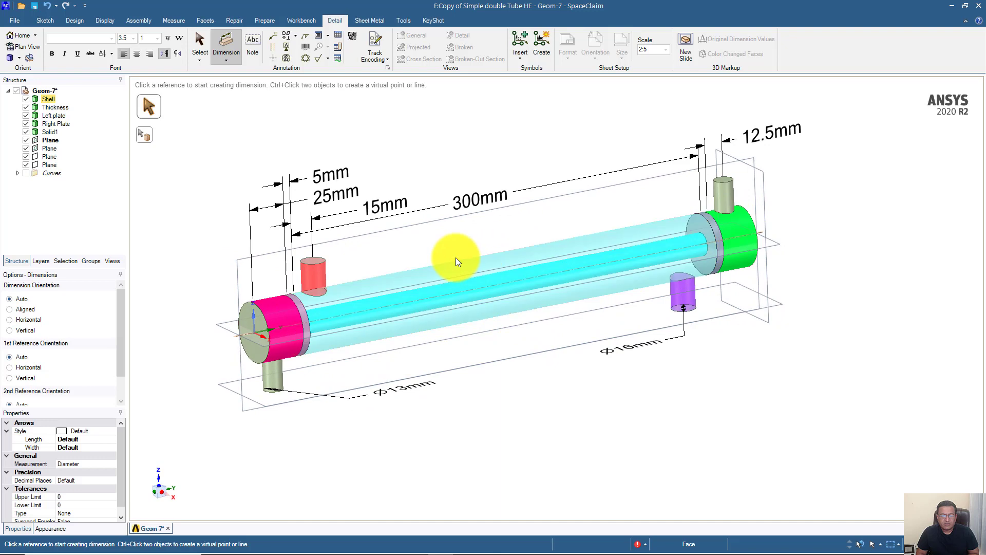
{"action": "middle_click_drag", "start_coordinate": [254, 315], "coordinate": [565, 237]}
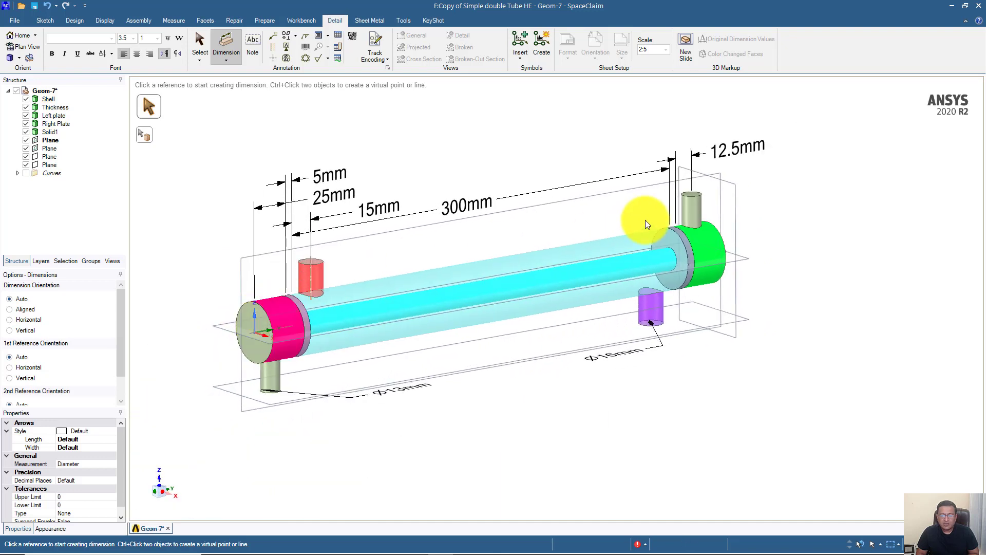
{"action": "left_click", "coordinate": [737, 215]}
{"action": "right_click", "coordinate": [737, 214]}
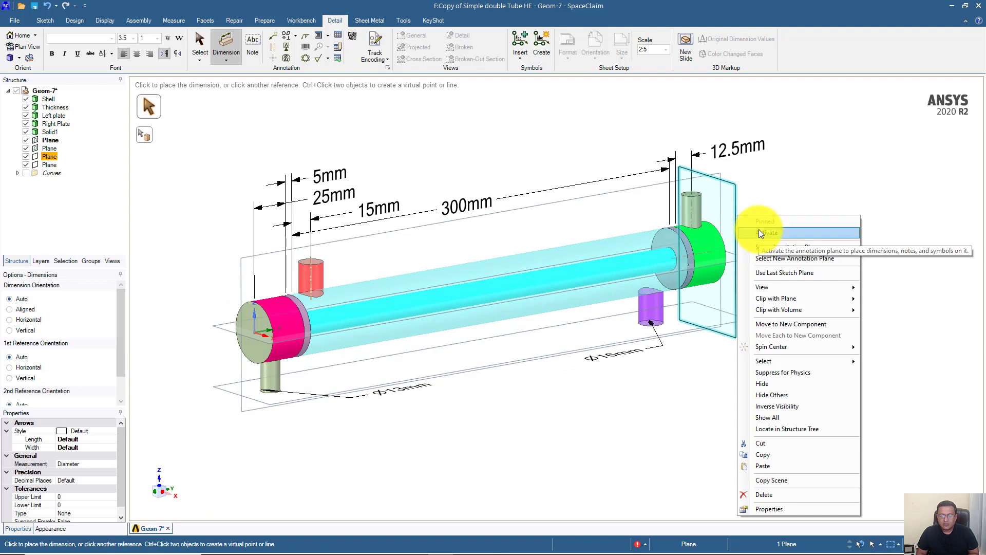
{"action": "left_click", "coordinate": [761, 233]}
{"action": "right_click", "coordinate": [735, 216]}
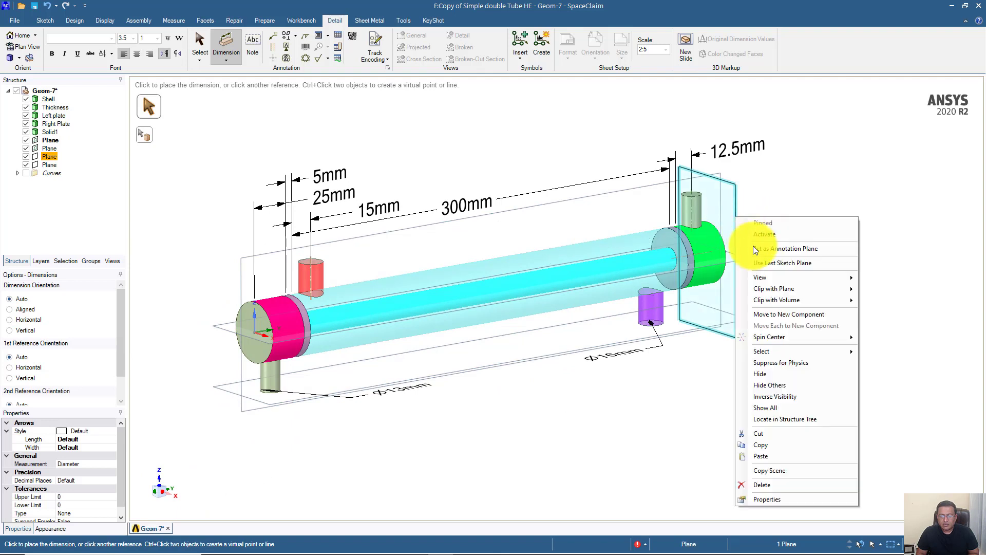
{"action": "left_click", "coordinate": [774, 250]}
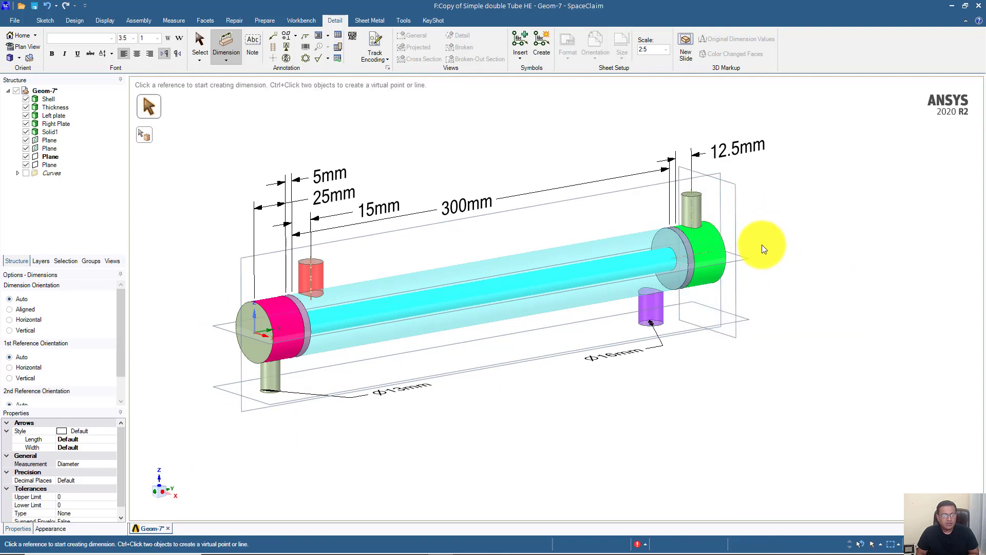
{"action": "left_click", "coordinate": [723, 238]}
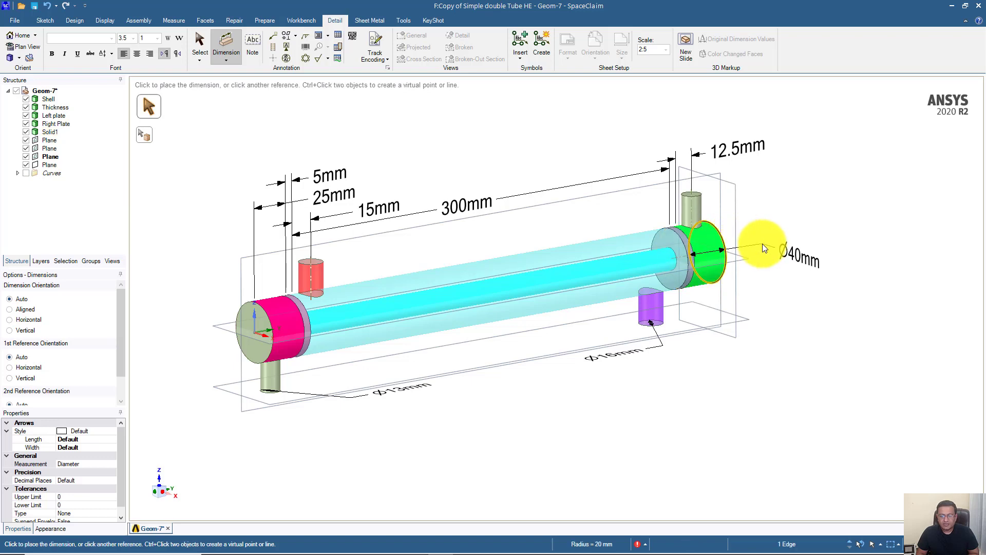
{"action": "left_click", "coordinate": [747, 241]}
{"action": "middle_click_drag", "start_coordinate": [748, 241], "coordinate": [527, 333]}
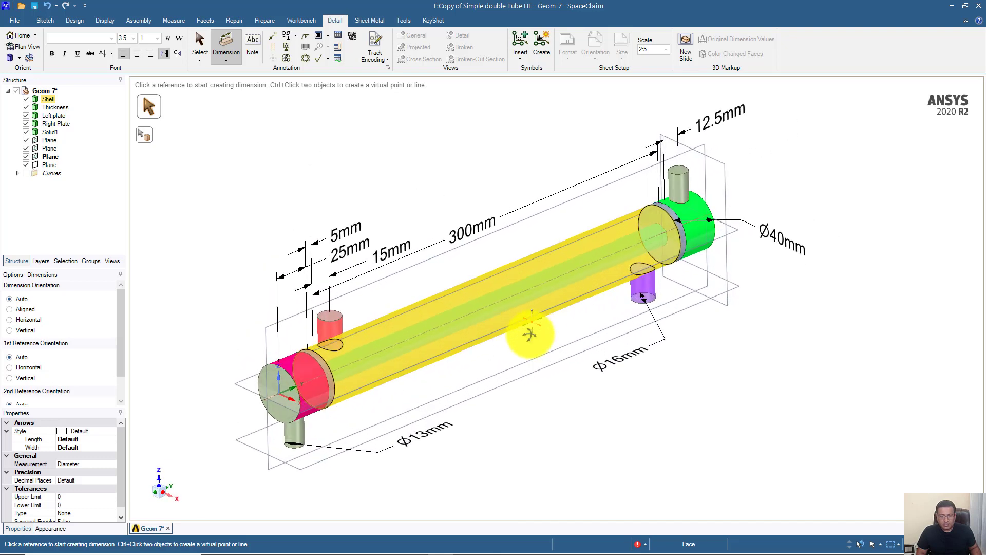
{"action": "left_click", "coordinate": [13, 21]}
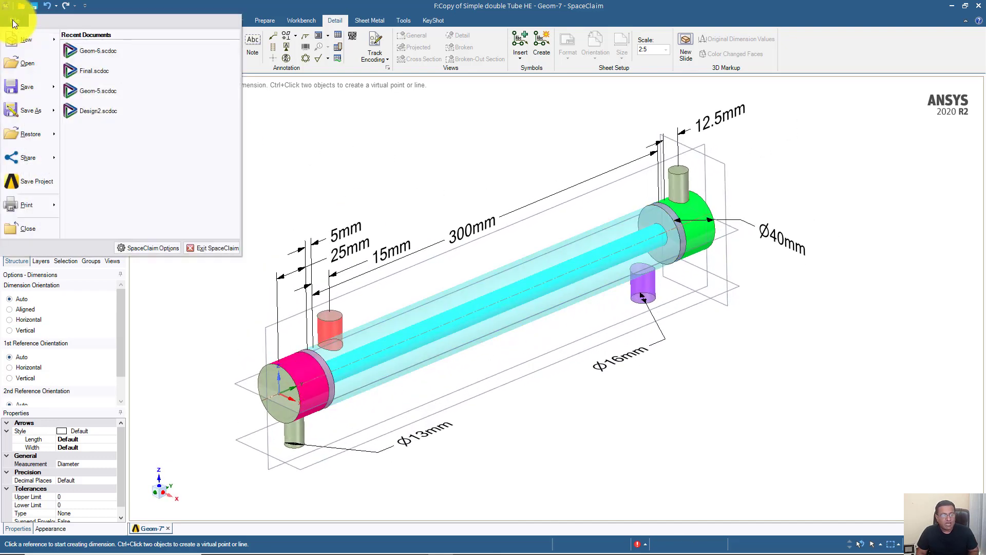
Save the model as the JPEG image Geom-7 on New Volume (G:).
{"action": "left_click", "coordinate": [32, 111]}
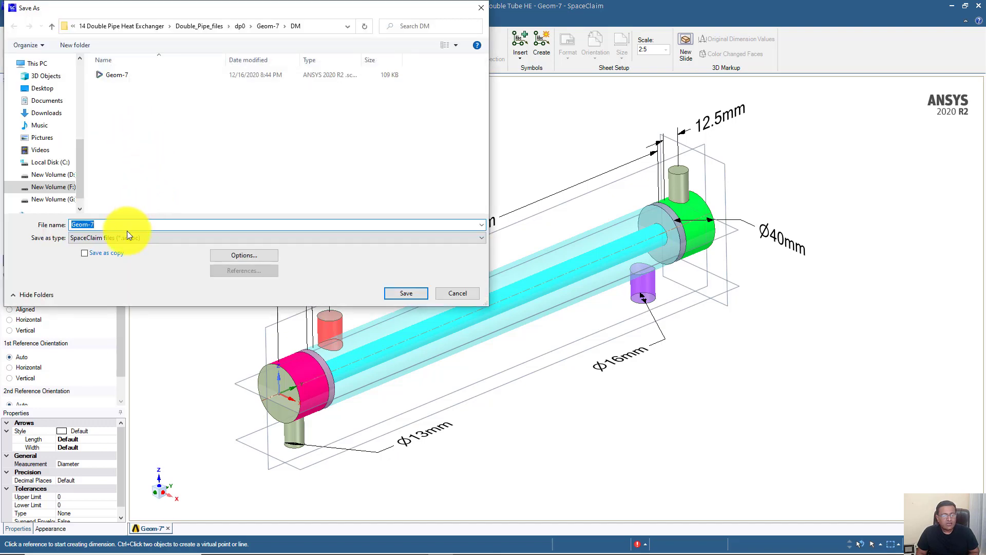
{"action": "left_click", "coordinate": [129, 237]}
{"action": "scroll", "coordinate": [137, 314], "scroll_direction": "down", "scroll_amount": 5}
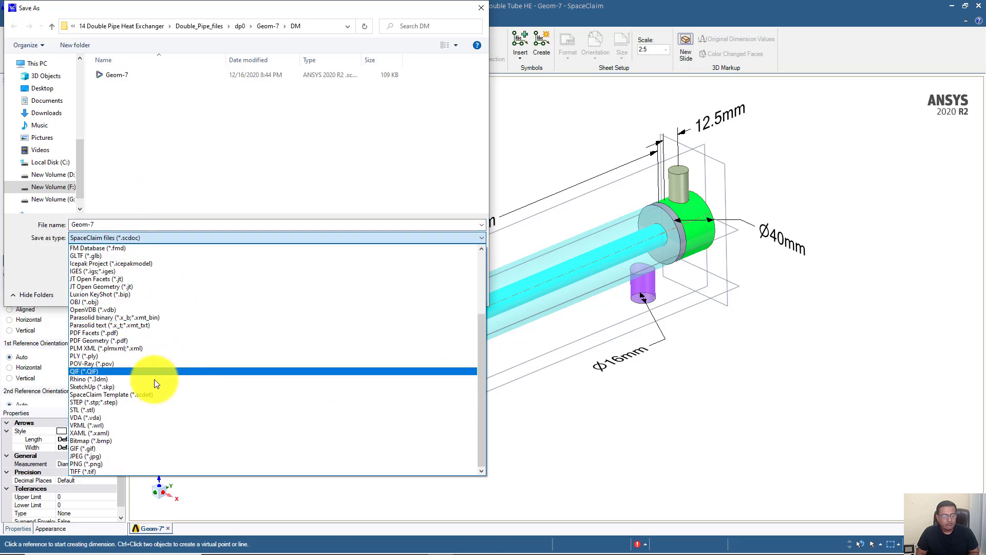
{"action": "left_click", "coordinate": [82, 456]}
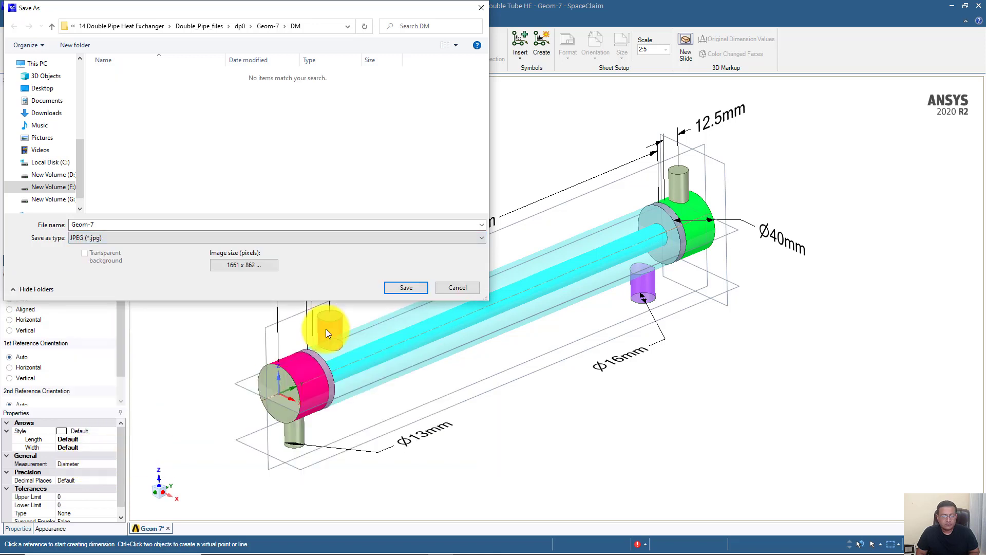
{"action": "left_click", "coordinate": [60, 200]}
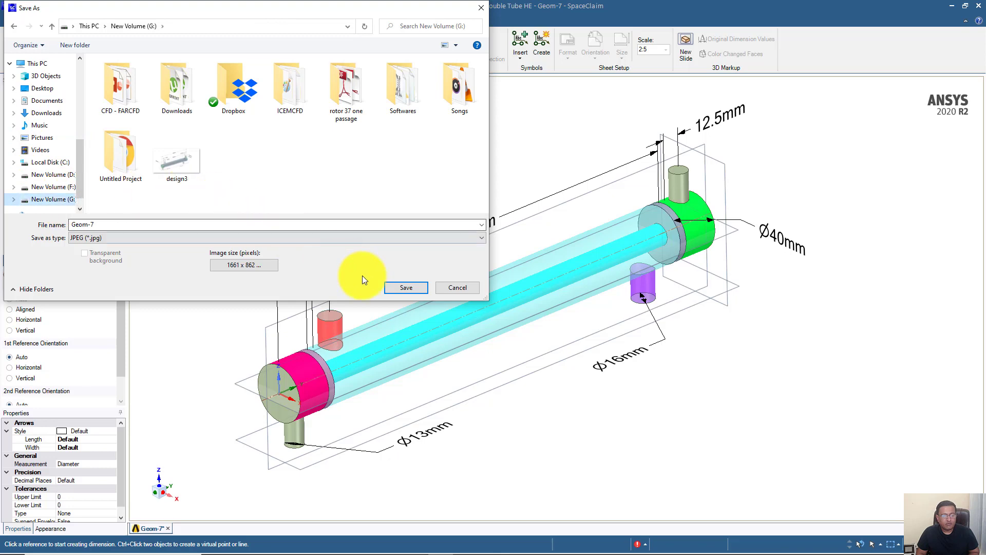
{"action": "left_click", "coordinate": [409, 289]}
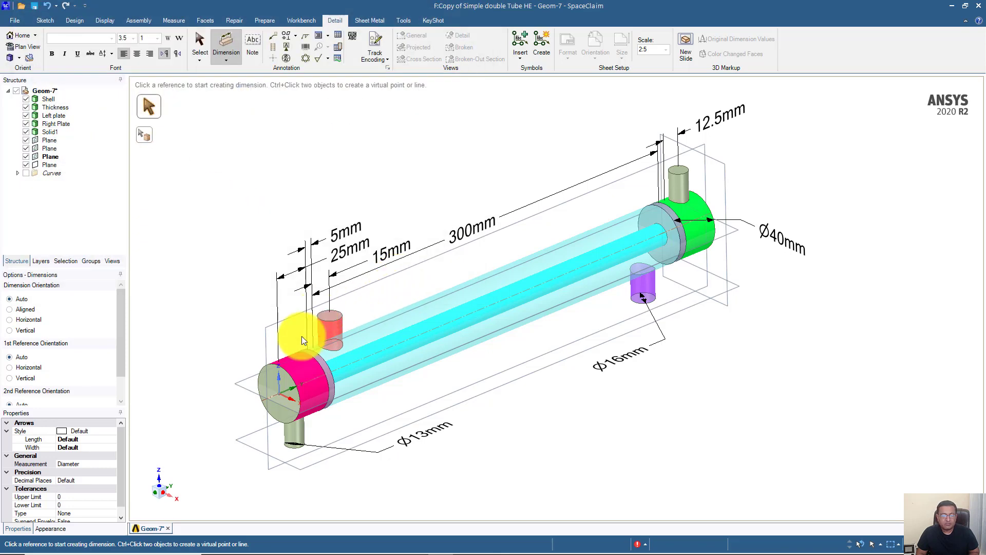
Browse to the New Volume (G:) drive in File Explorer.
{"action": "mouse_move", "coordinate": [195, 552]}
{"action": "left_click", "coordinate": [264, 550]}
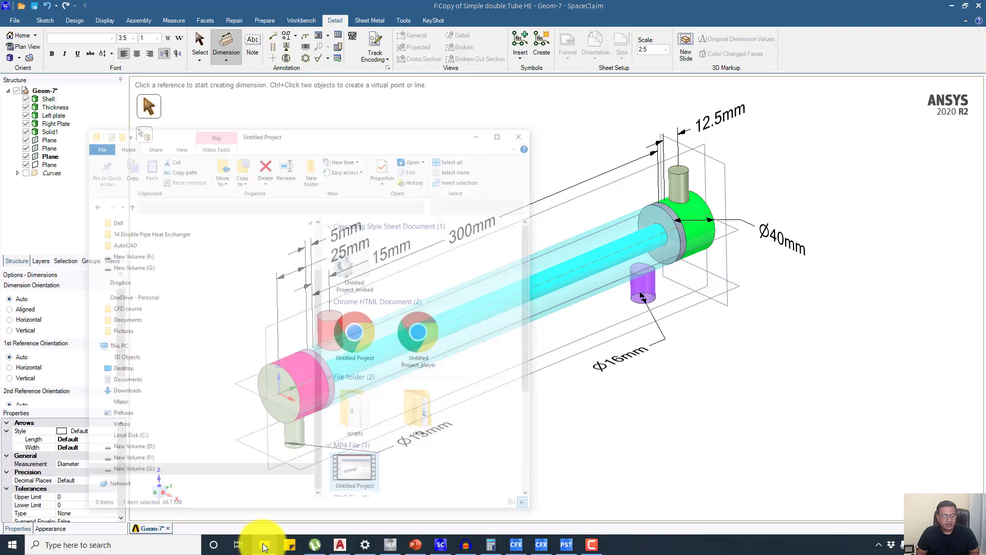
{"action": "left_click", "coordinate": [126, 451]}
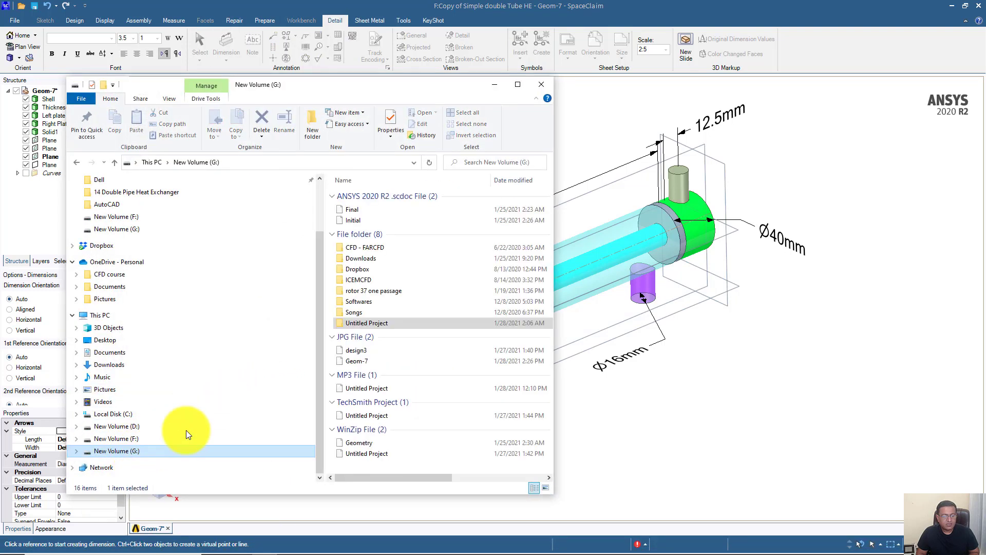
{"action": "scroll", "coordinate": [395, 343], "scroll_direction": "right", "scroll_amount": 3}
{"action": "scroll", "coordinate": [392, 343], "scroll_direction": "left", "scroll_amount": 3}
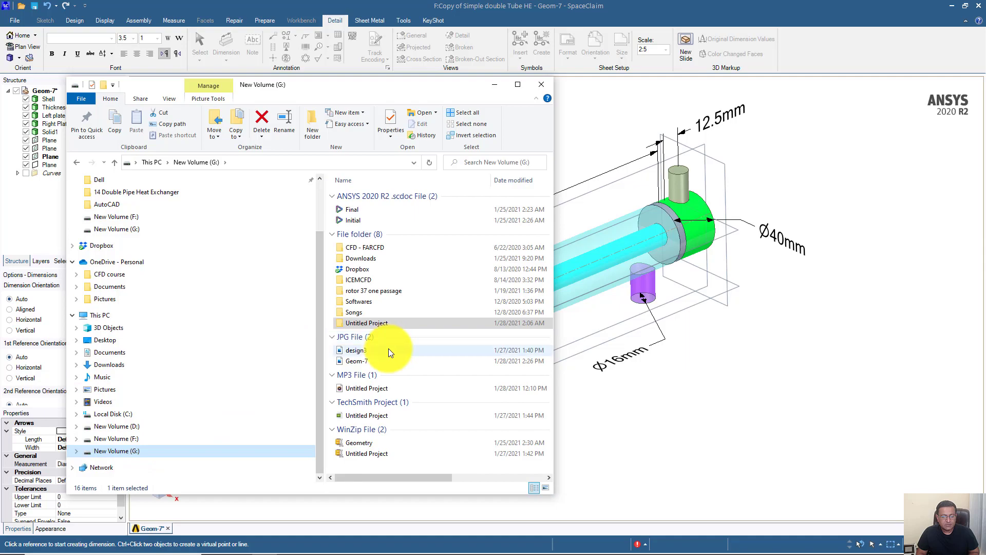
Open Geom-7.jpg from File Explorer in the Photos app.
{"action": "double_click", "coordinate": [354, 359]}
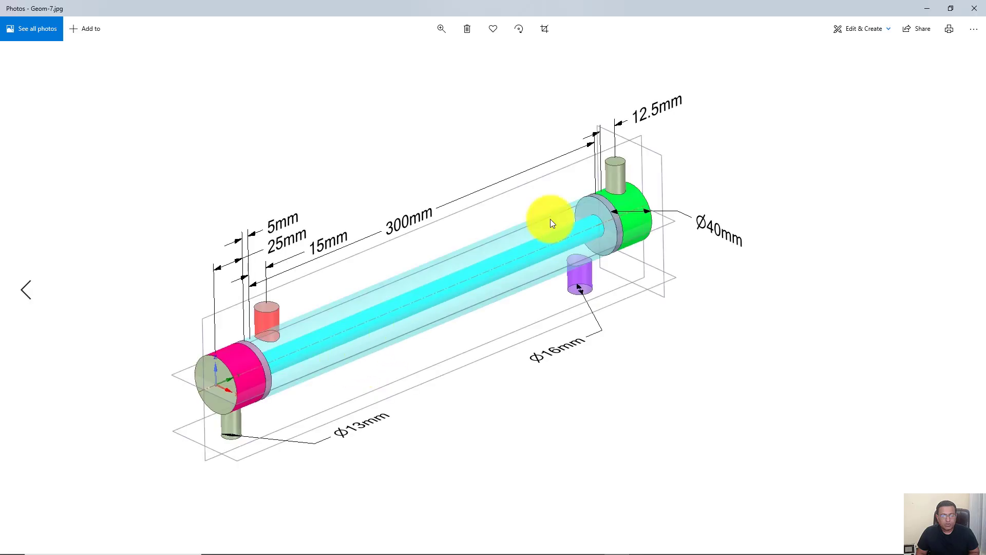